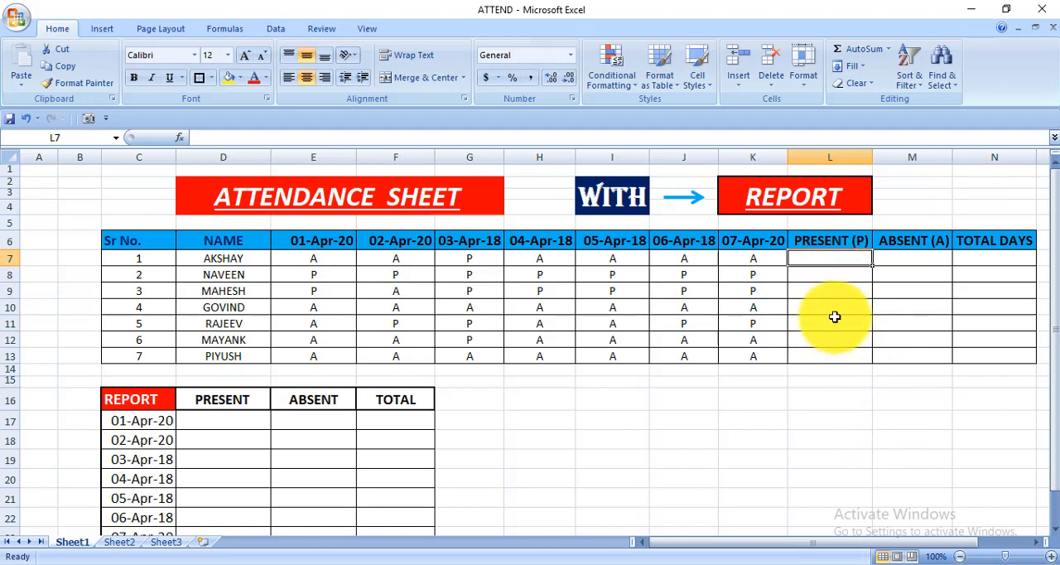
Step: Enter =COUNTIF(E7:K7,"p") in L7 to count the first person's present days
text(=)
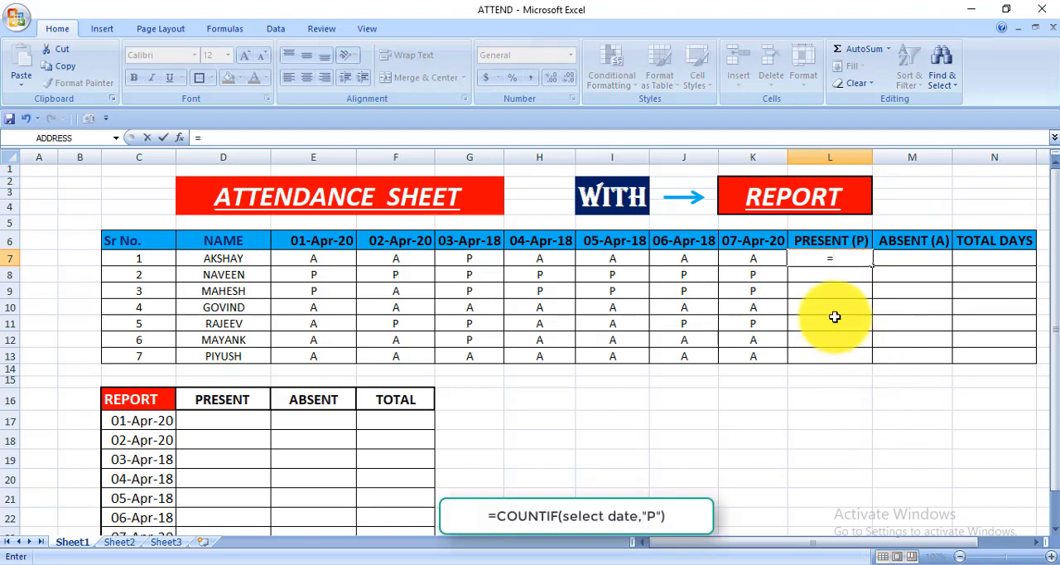
text(COUNIF)
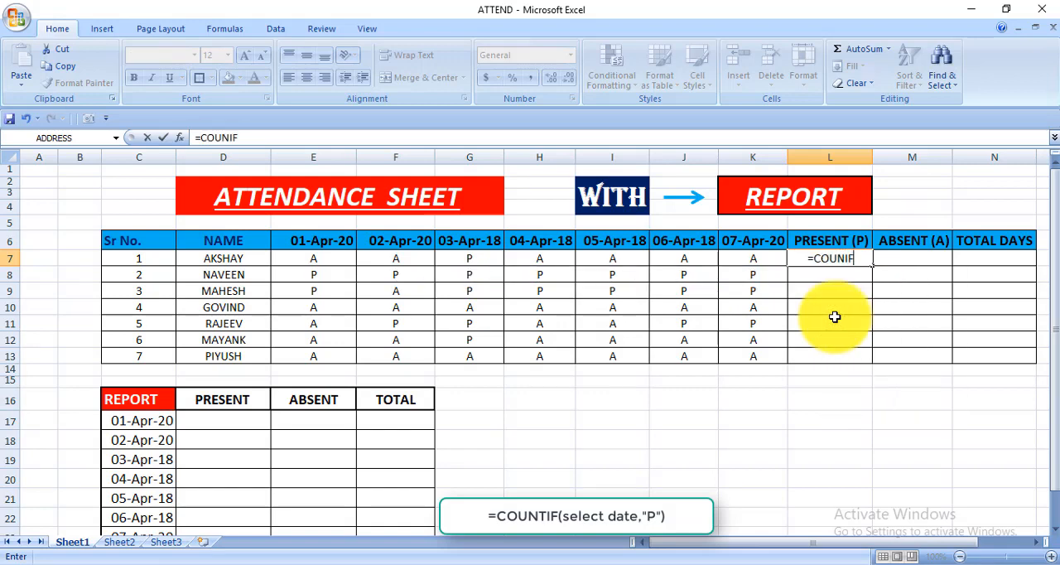
text(()
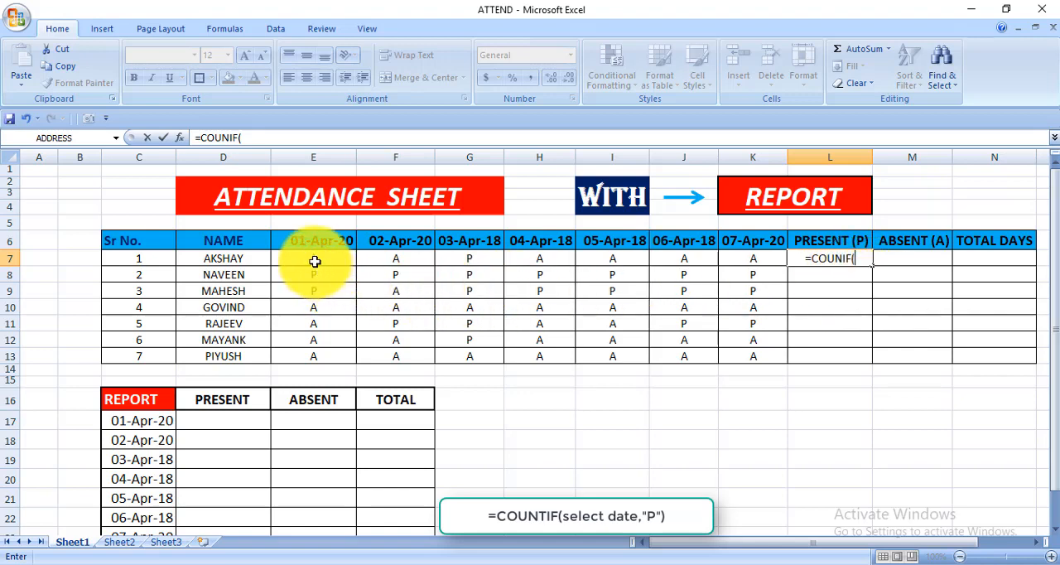
drag(317, 261, 754, 264)
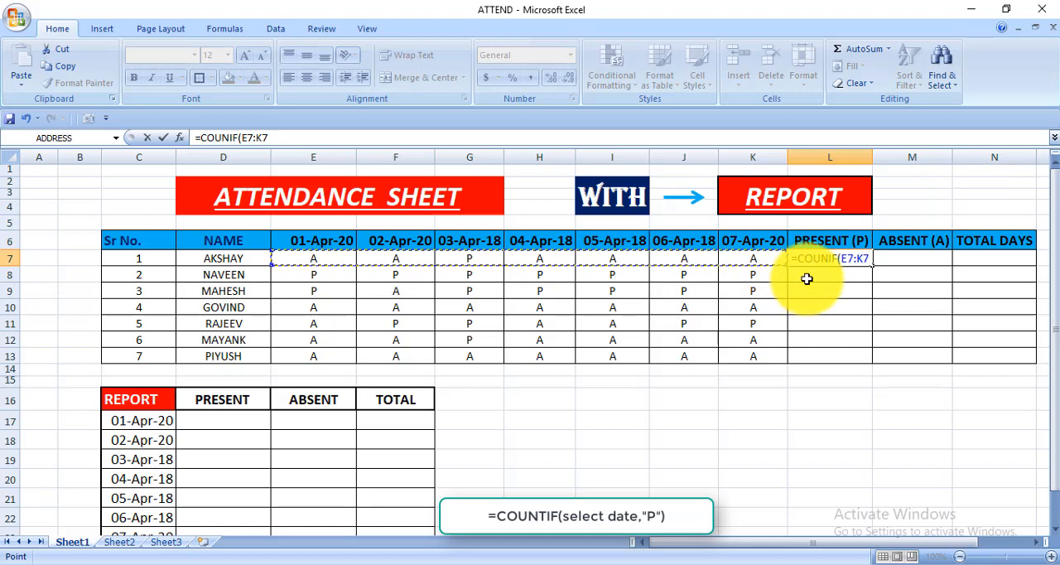
text(,)
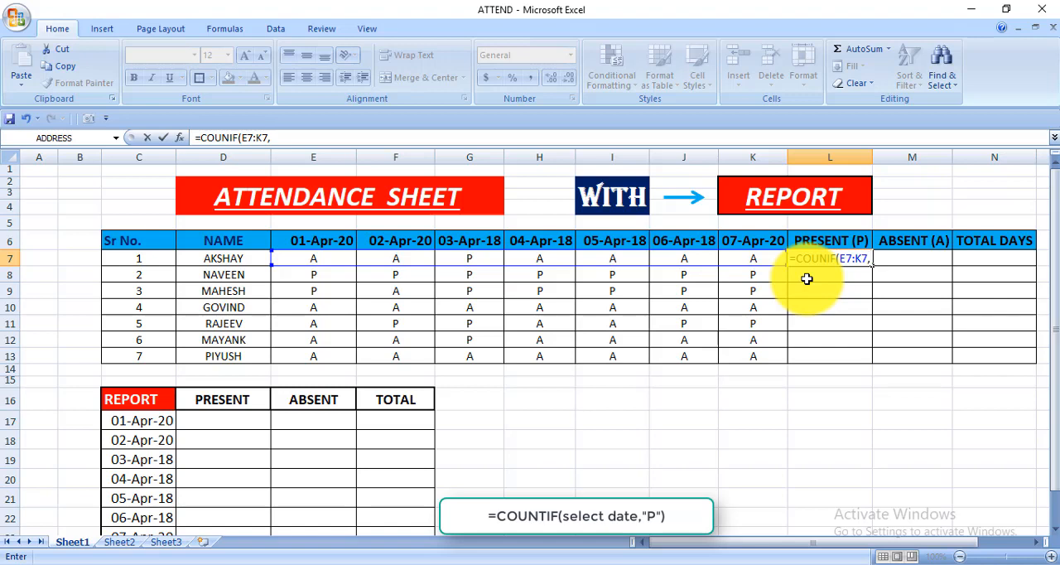
text(")
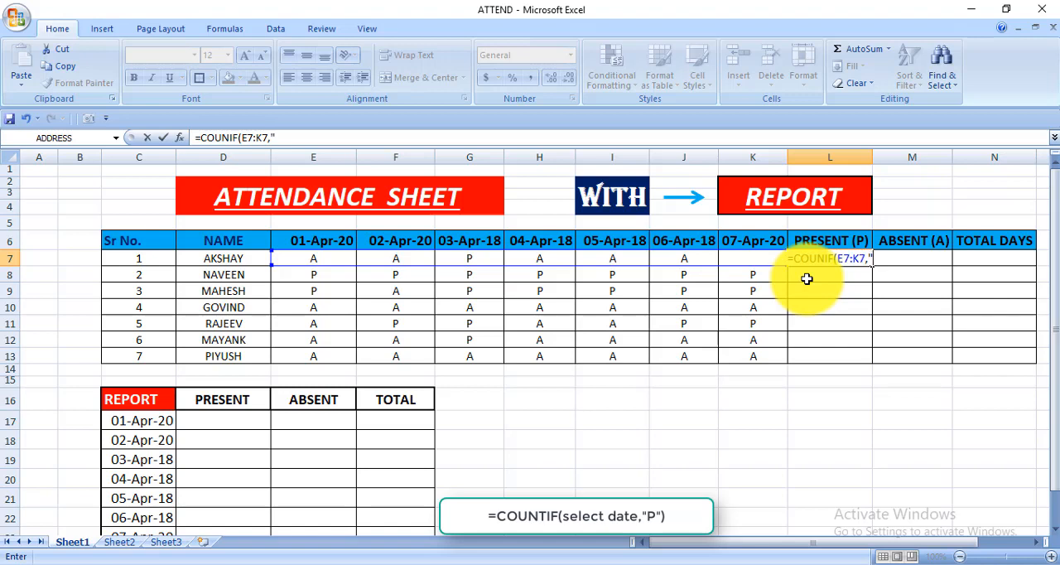
text(P)
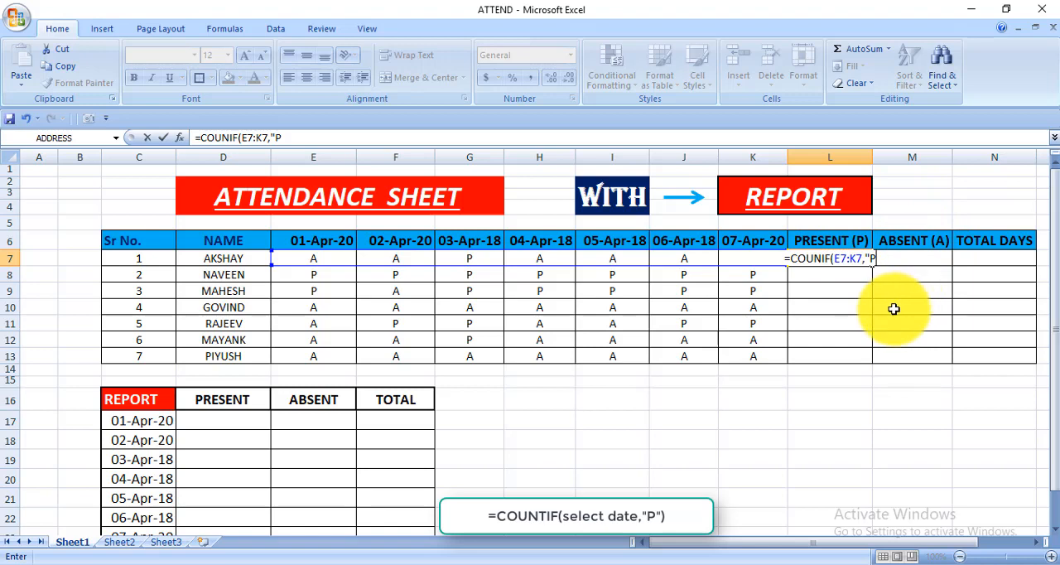
text("))
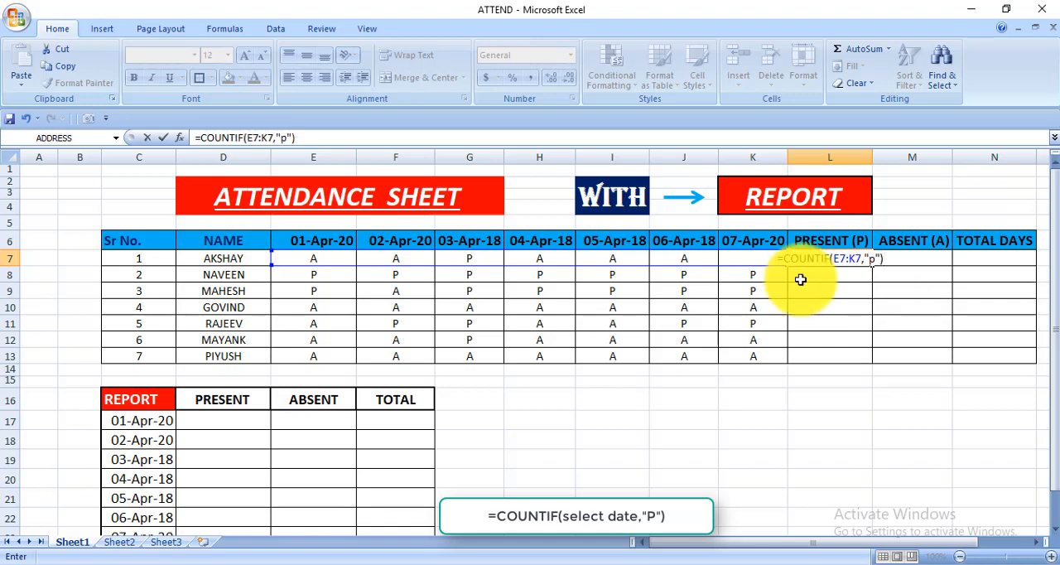
key(Return)
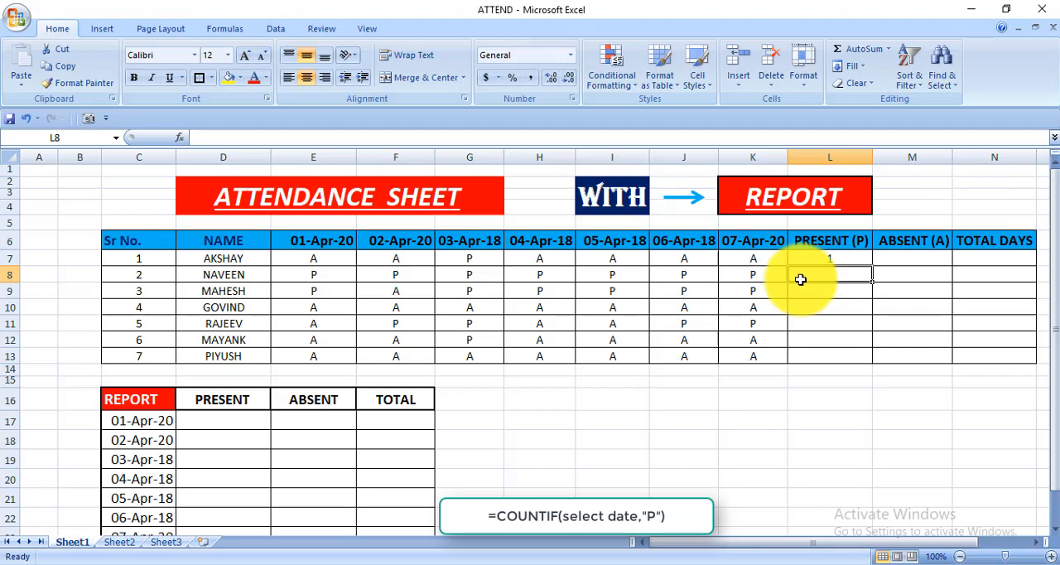
Step: Change the first person's 02-Apr-20 attendance entry in F7 to P
click(408, 259)
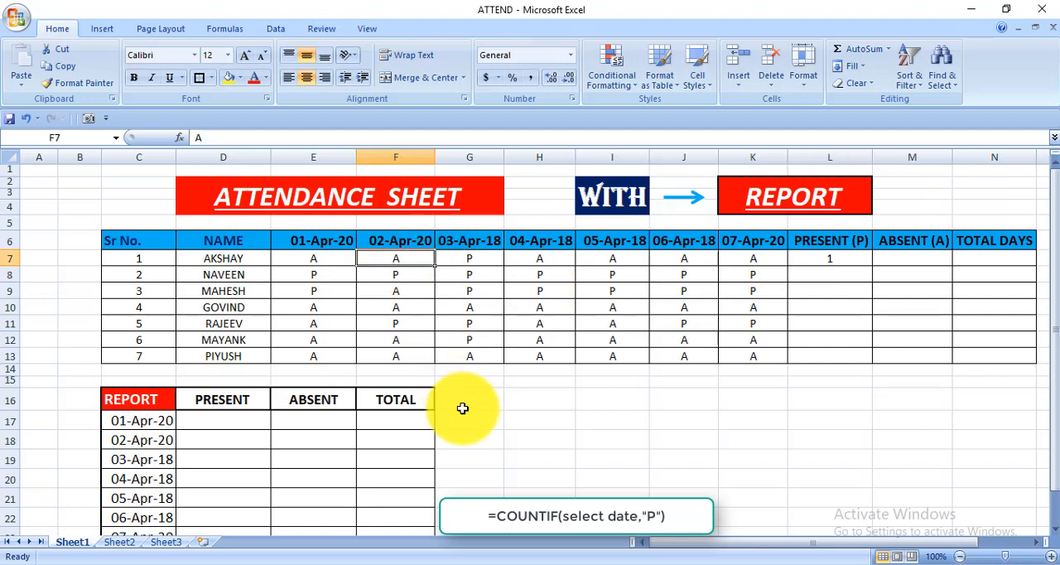
text(P)
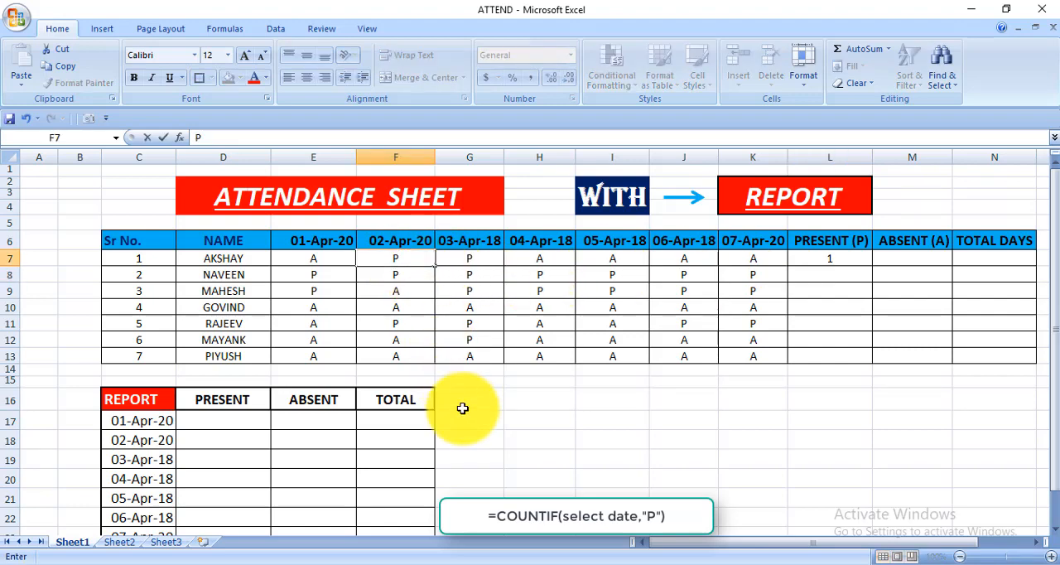
key(Return)
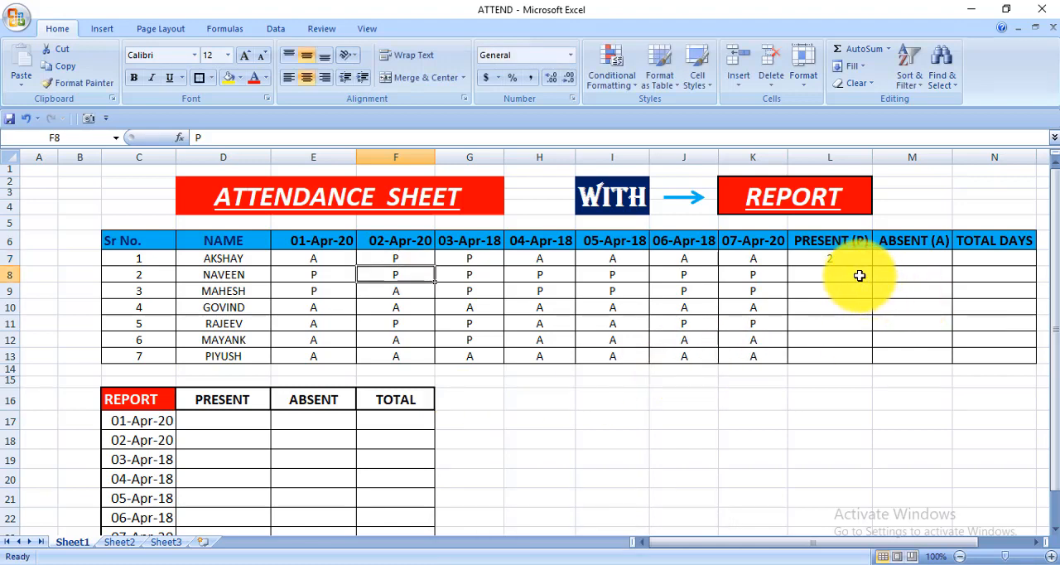
Step: Enter =COUNTIF(E7:K7,"A") in M7 to count the first person's absent days
click(912, 261)
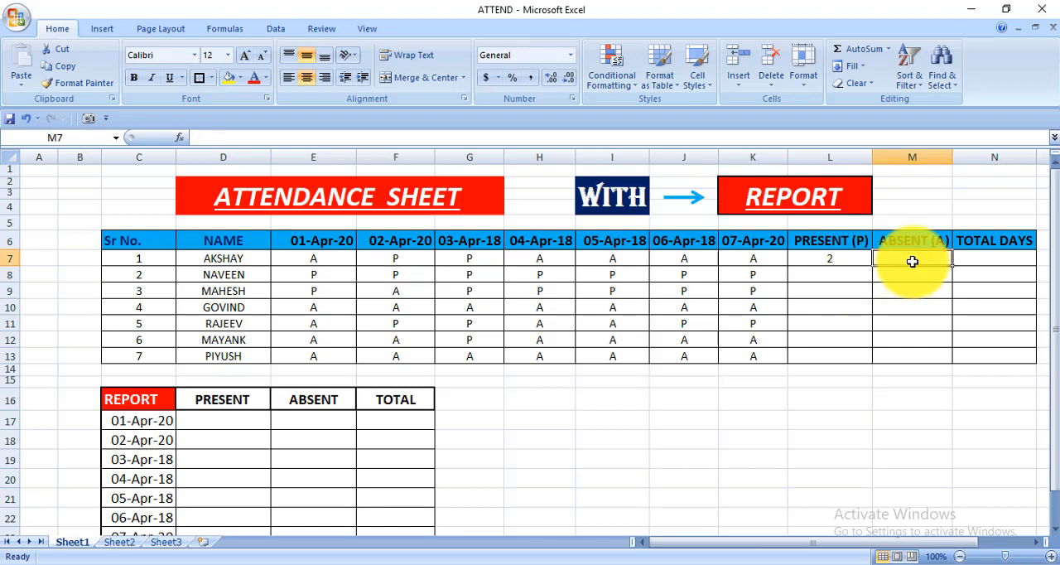
click(852, 258)
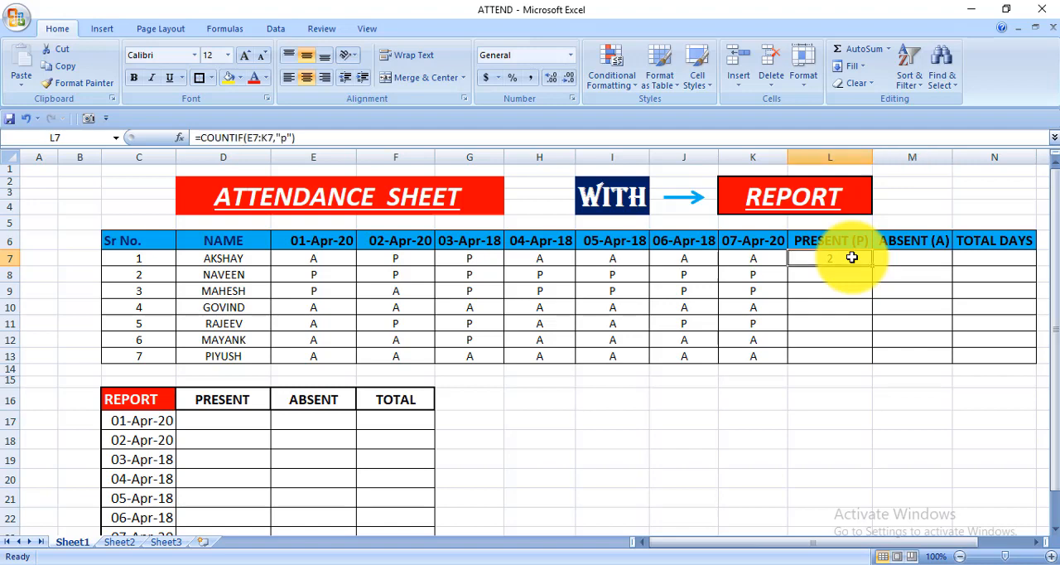
click(905, 261)
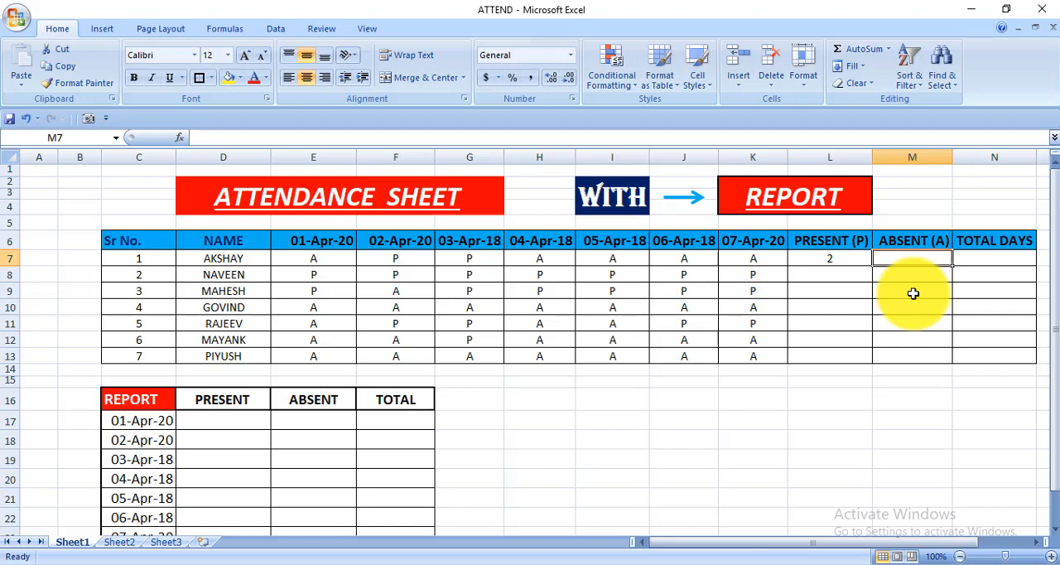
text(=CO)
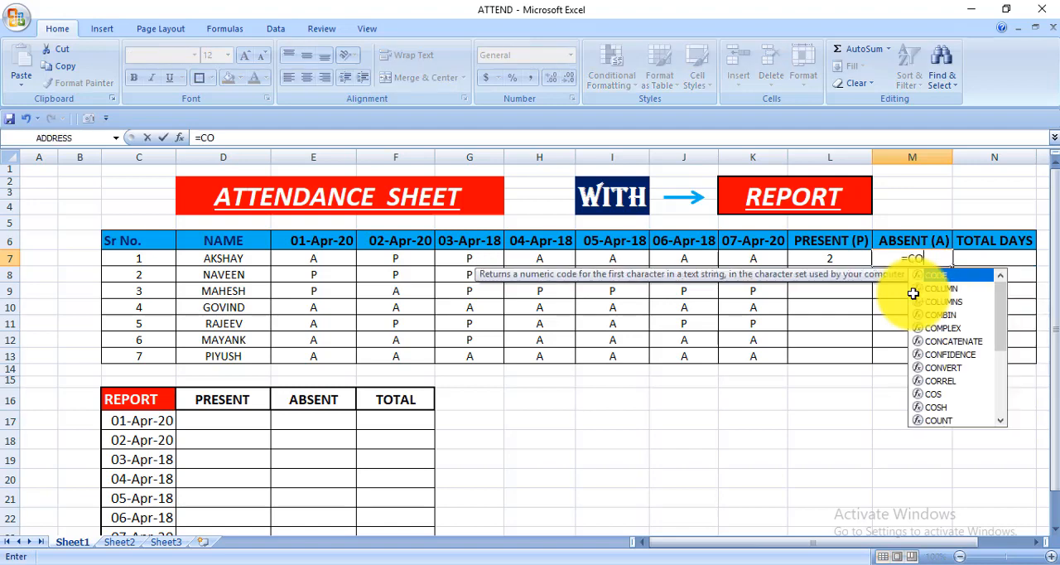
text(UNTIF()
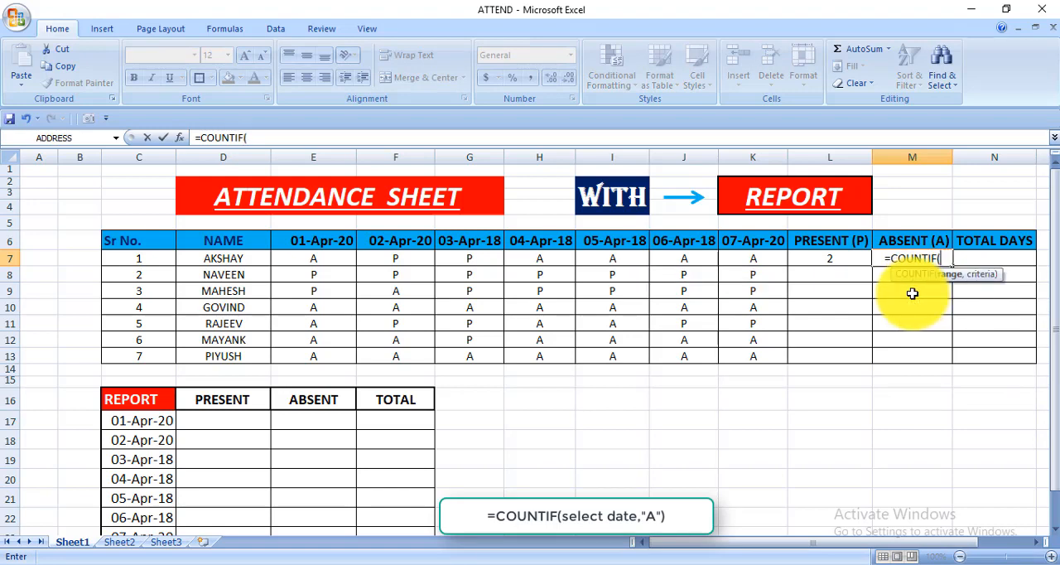
drag(299, 259, 741, 258)
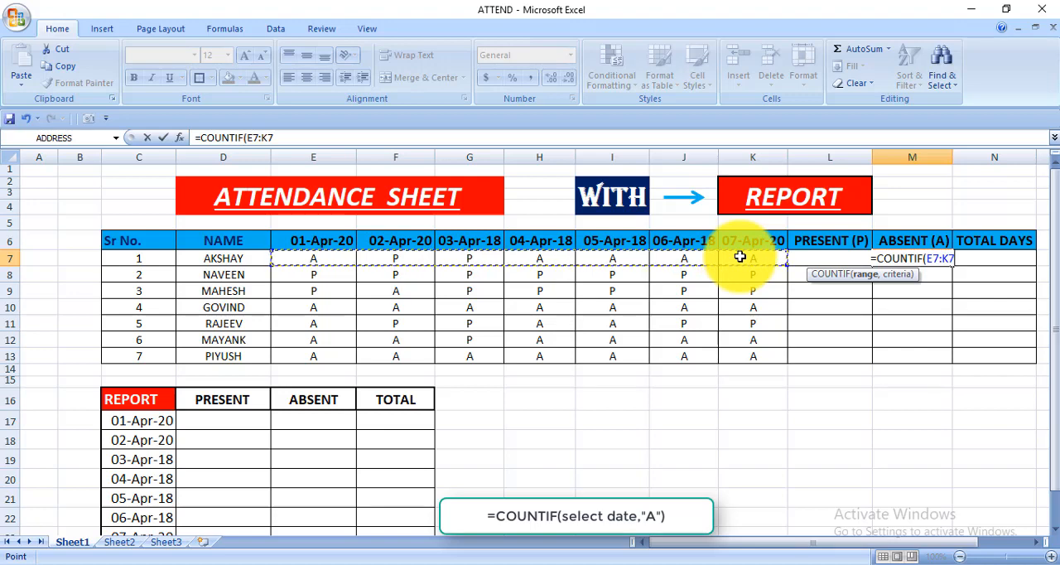
text(,)
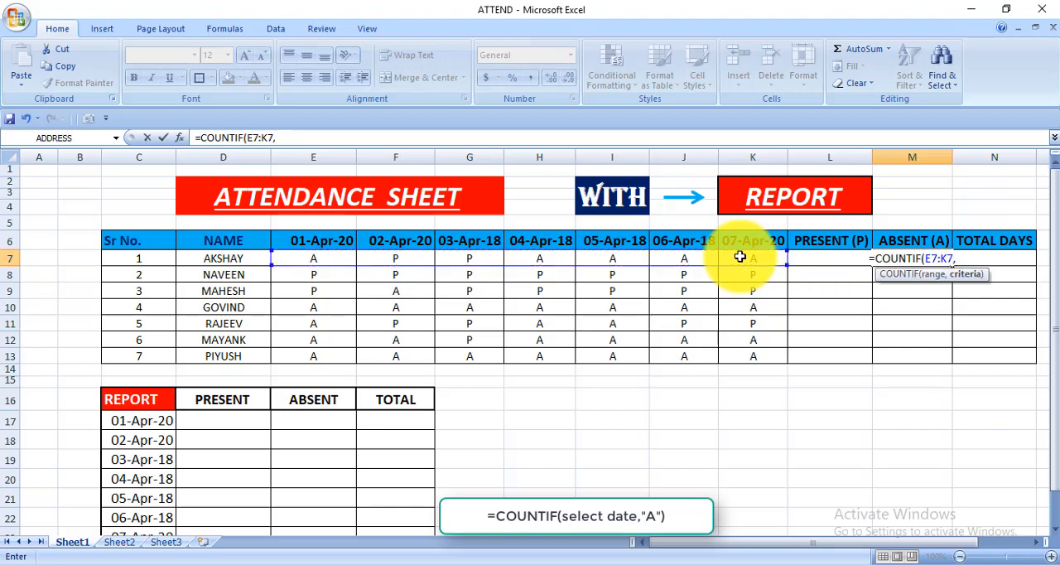
text(")
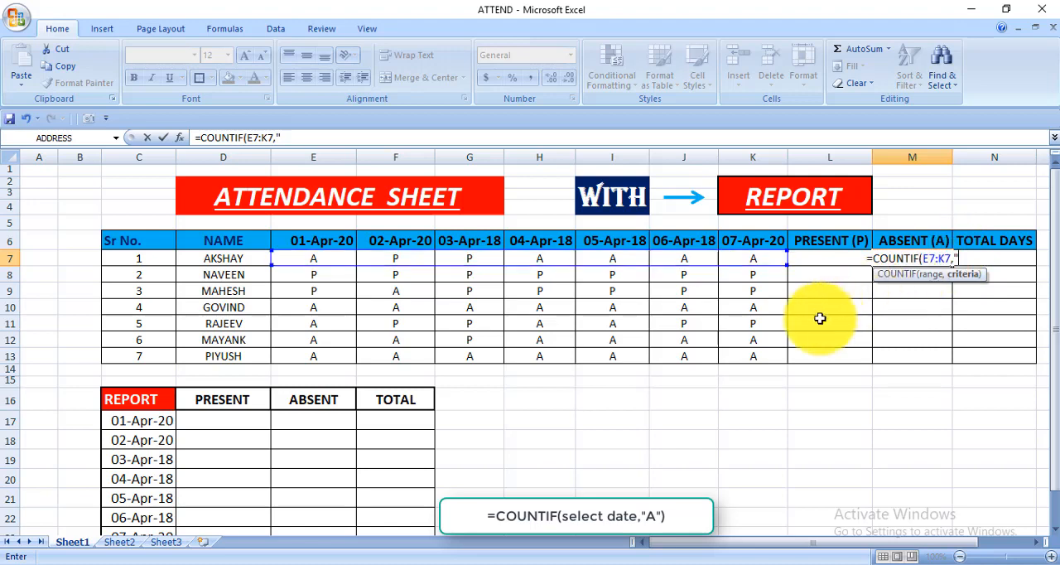
text(A)
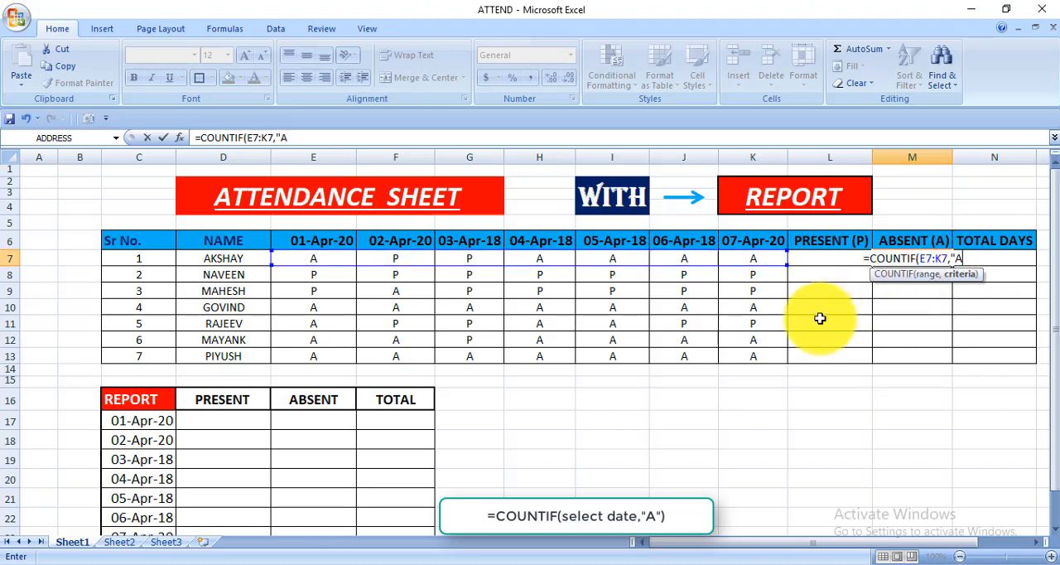
text(")
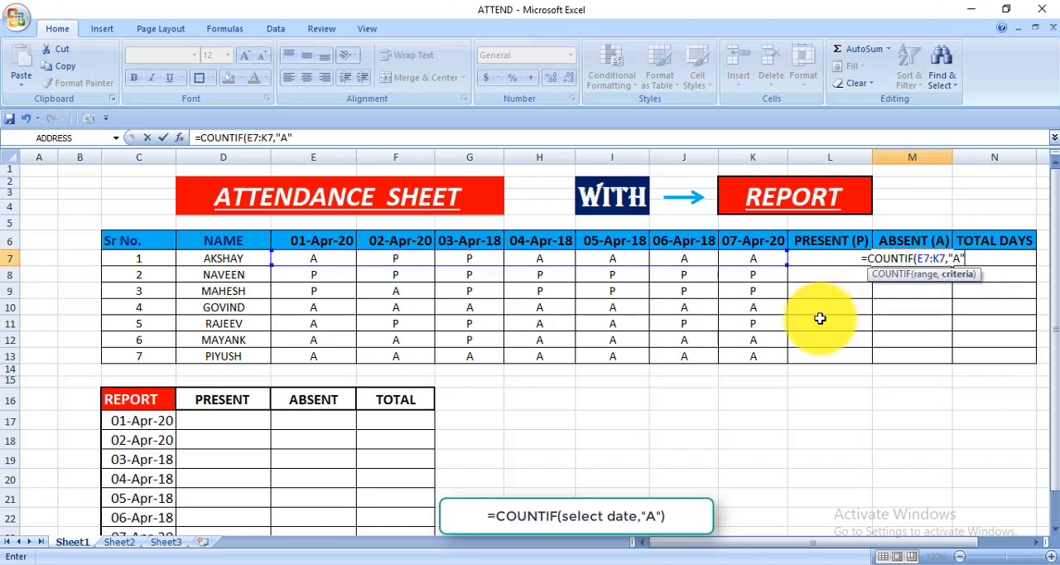
text())
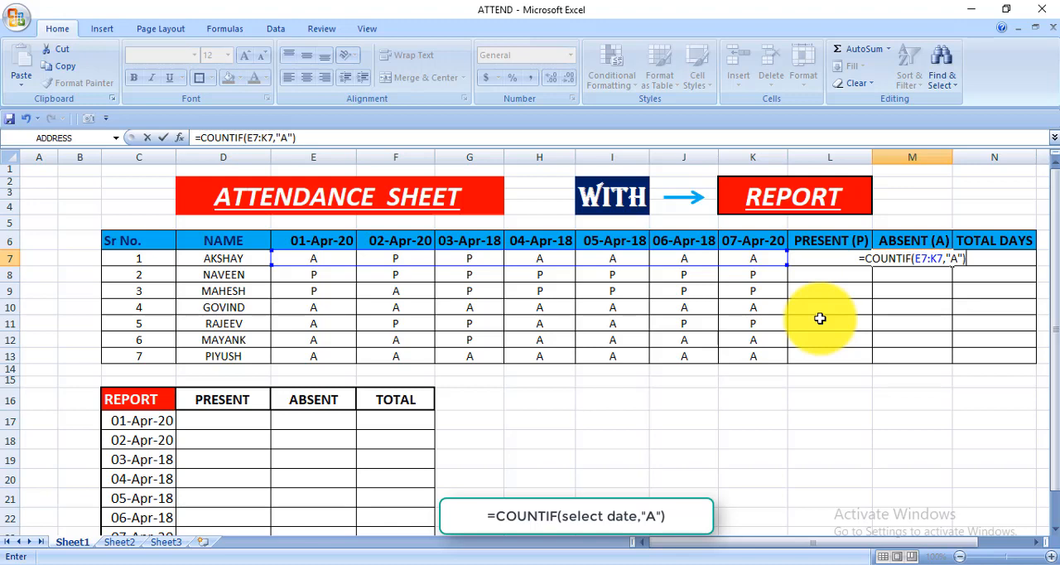
key(Return)
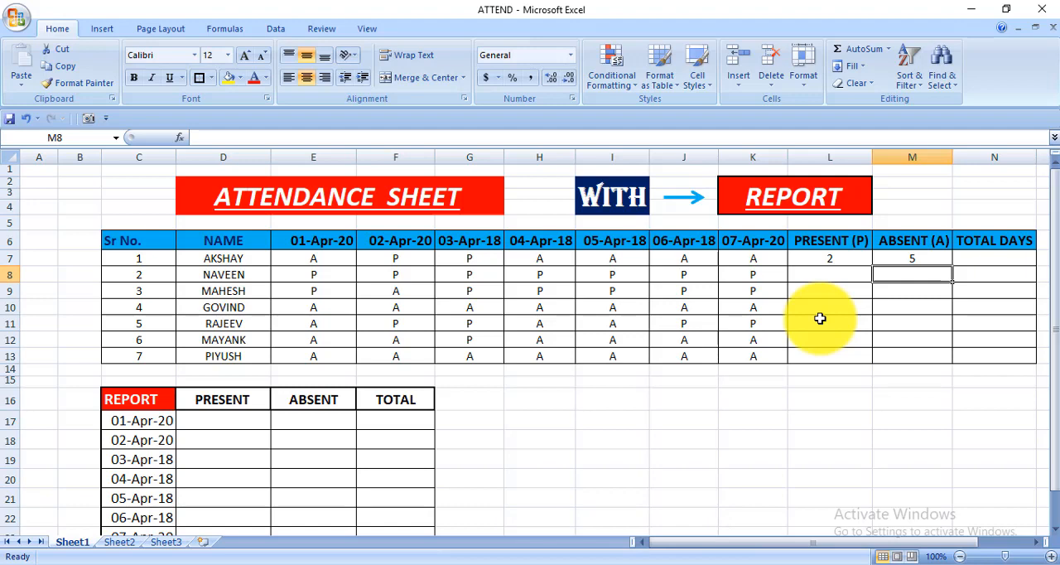
Step: Enter =SUM(L7:M7) in N7 to total the first person's present and absent days
click(1026, 261)
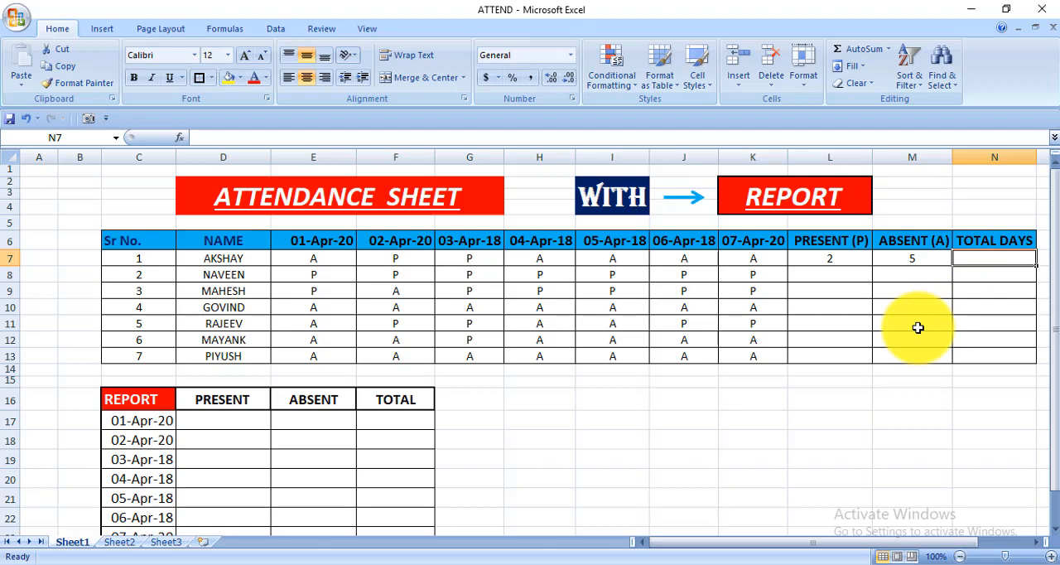
text(=S)
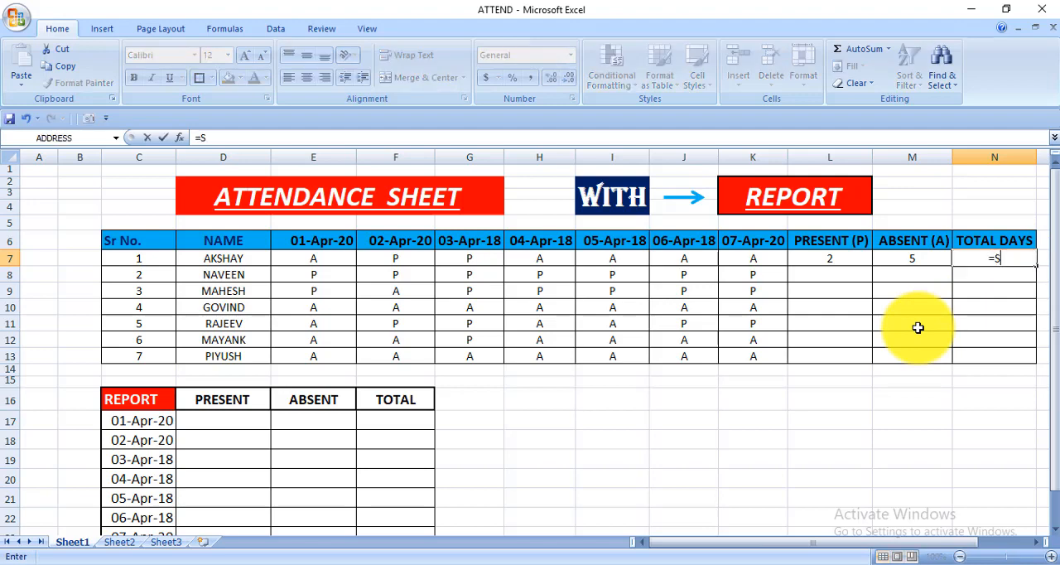
text(UM)
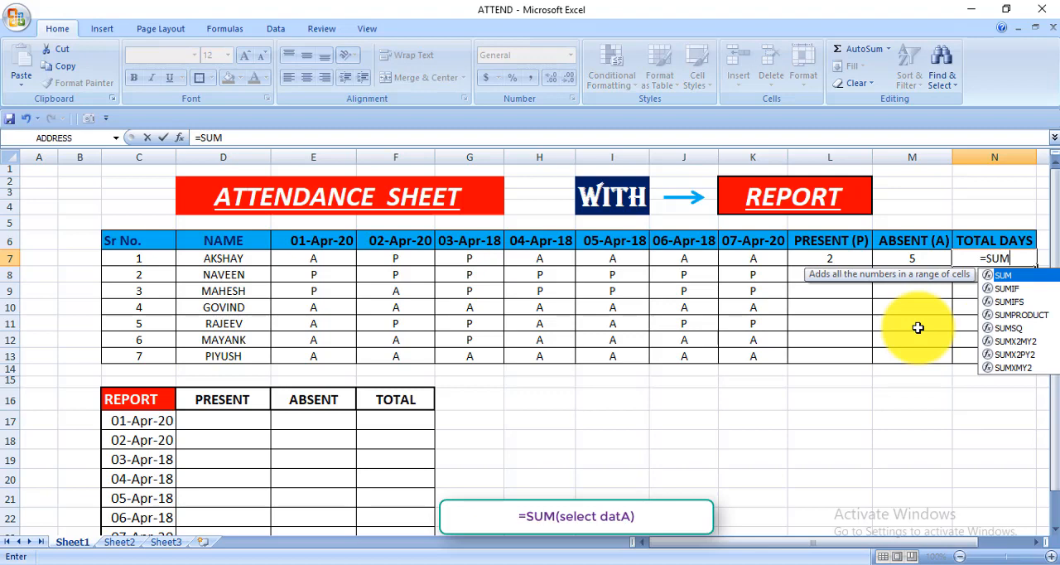
text(()
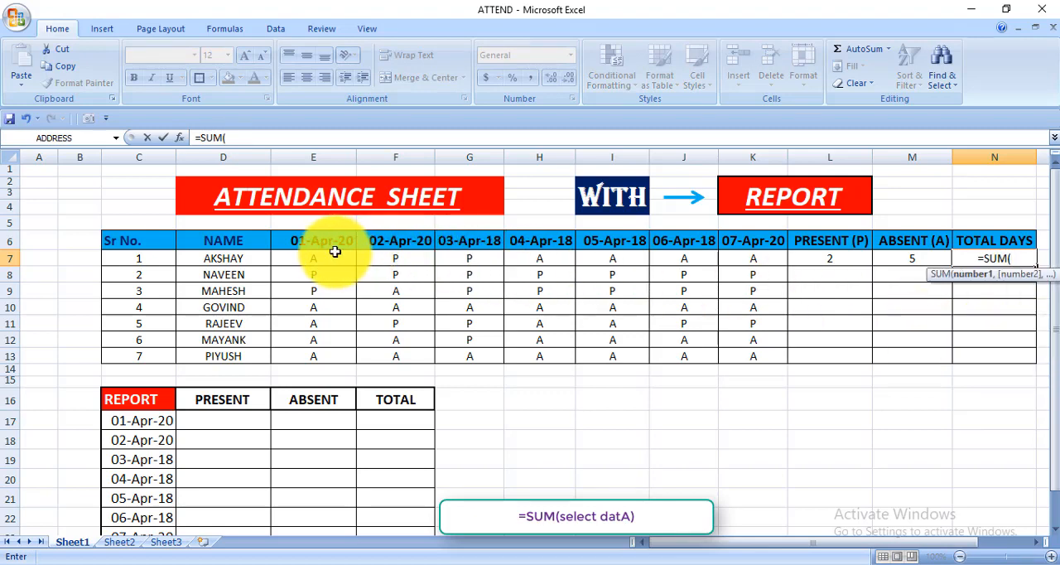
drag(829, 259, 888, 259)
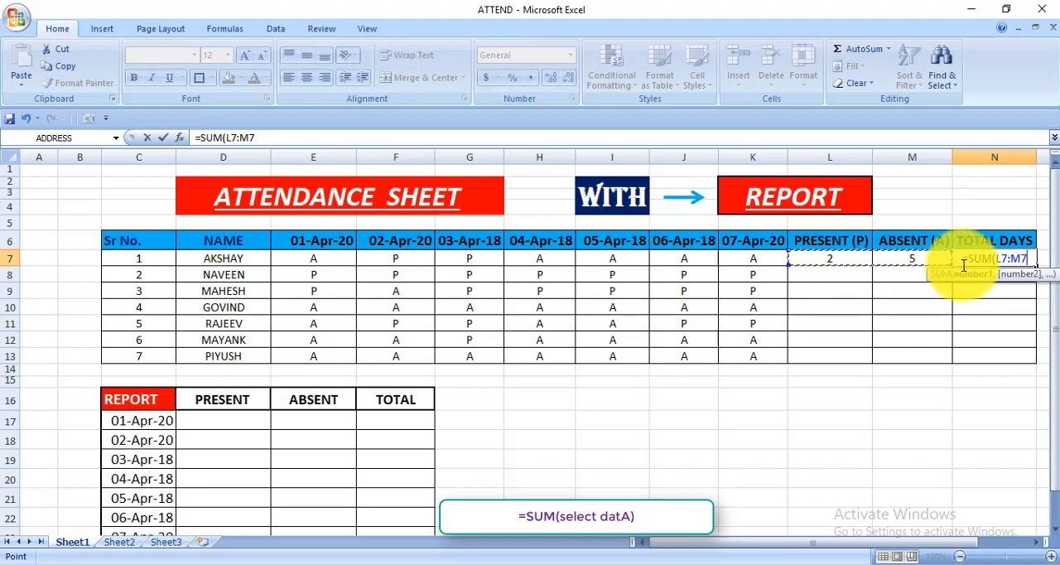
text())
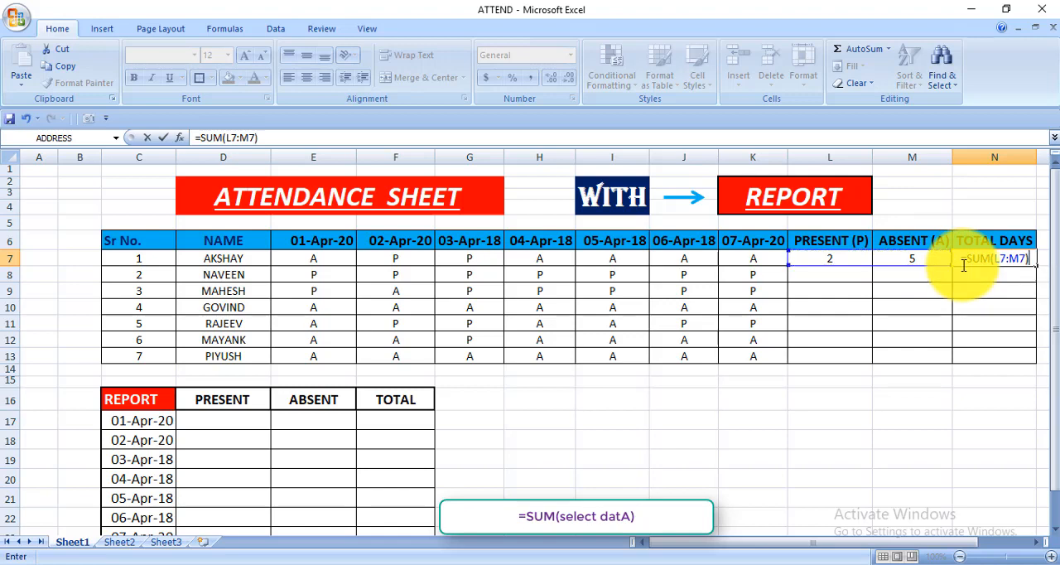
key(Return)
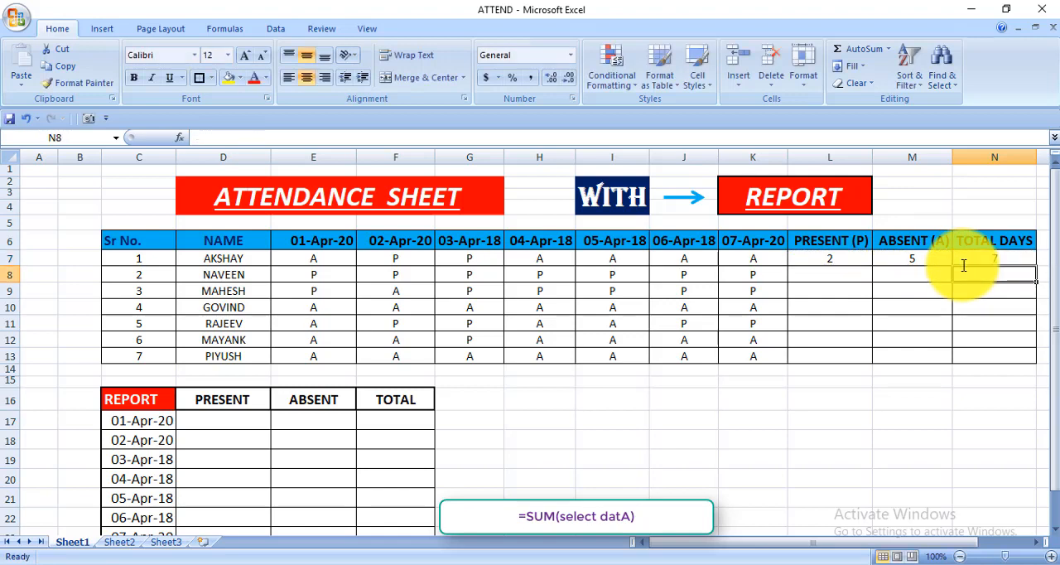
Step: Clear the first person's total days in N7 and re-enter it with AutoSum as =SUM(L7:M7)
click(1019, 342)
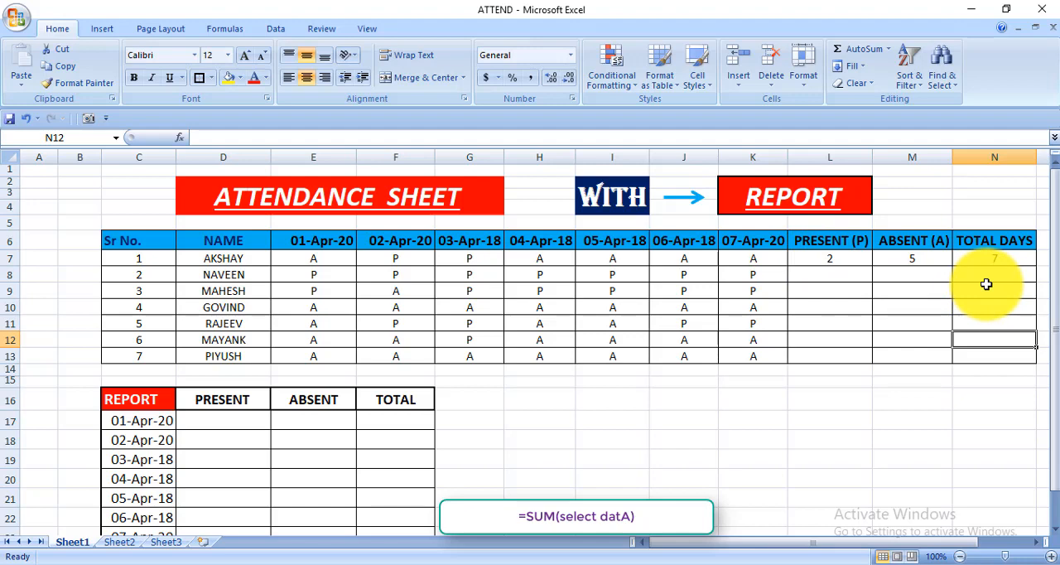
click(974, 259)
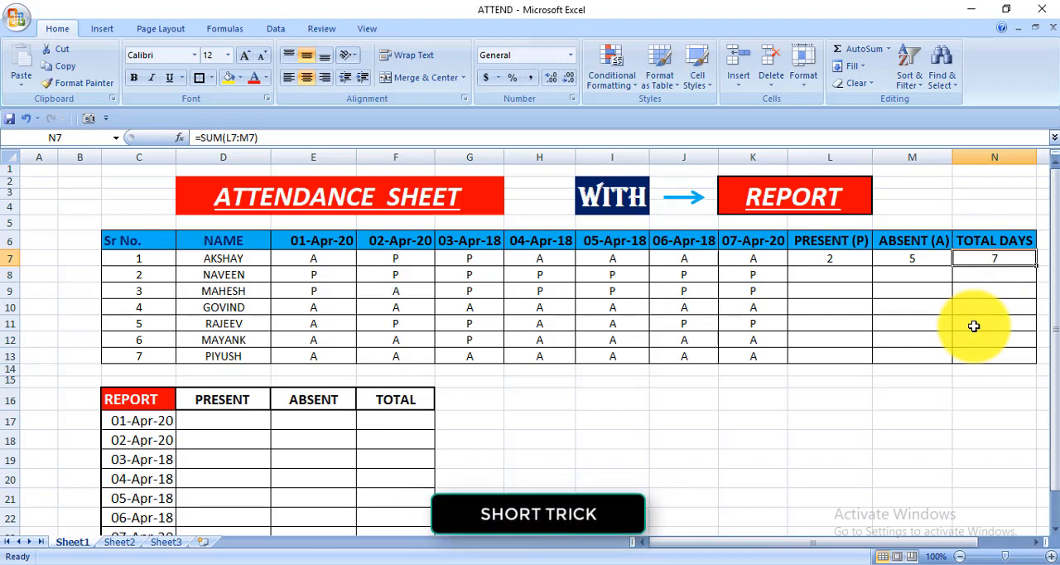
key(Delete)
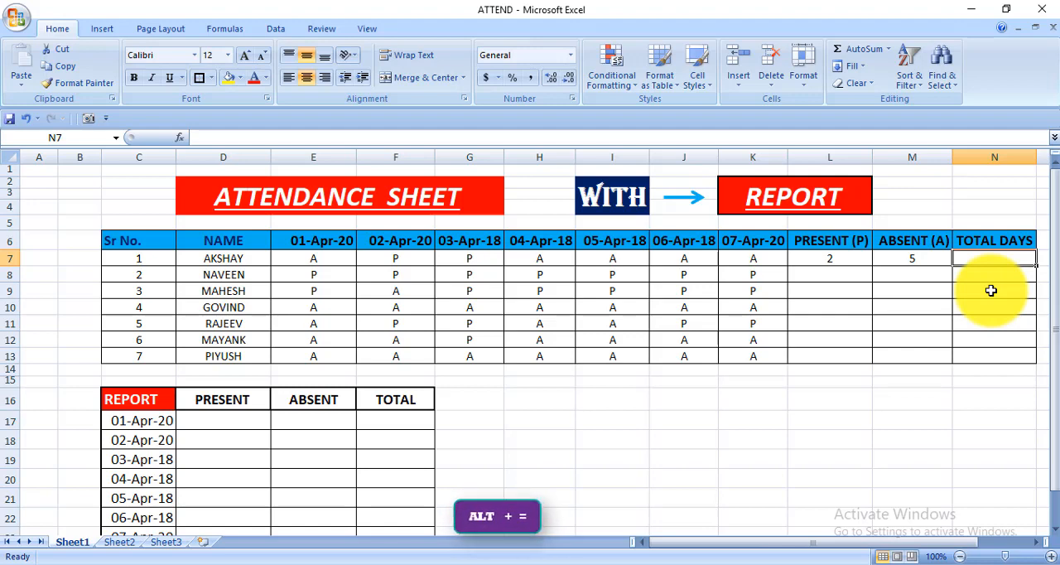
key(alt+equal)
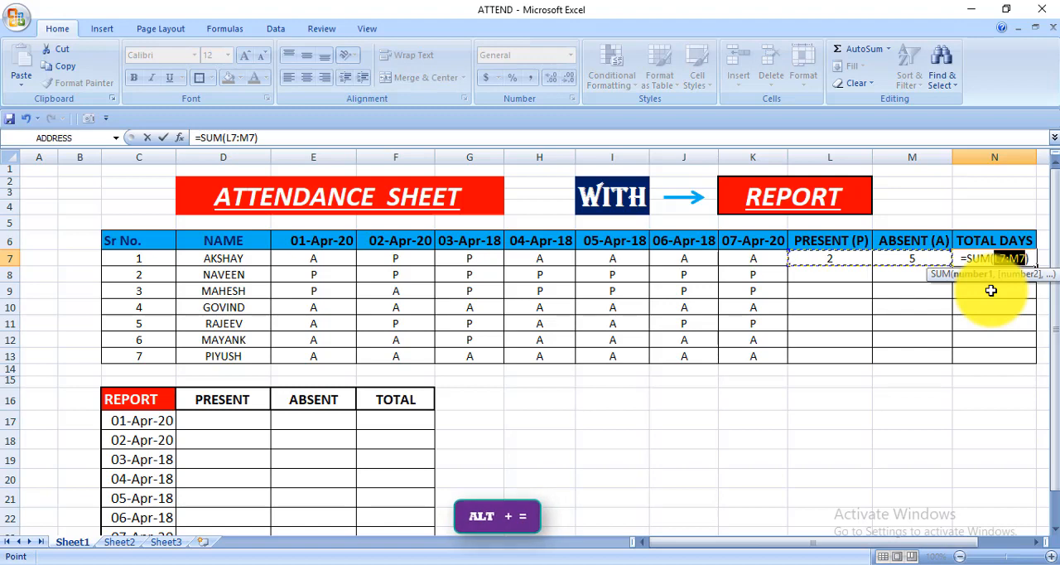
key(Return)
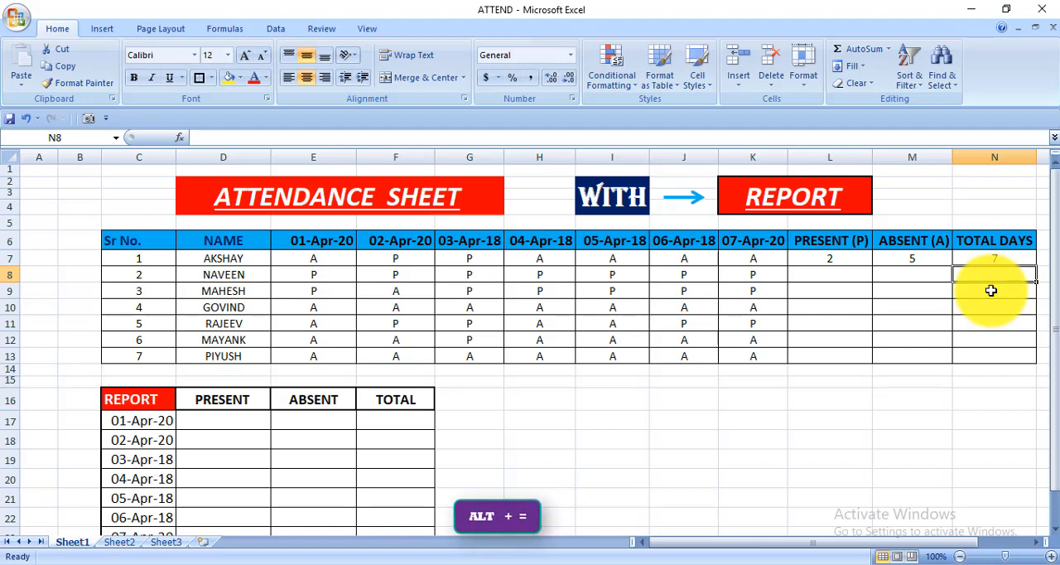
key(Up)
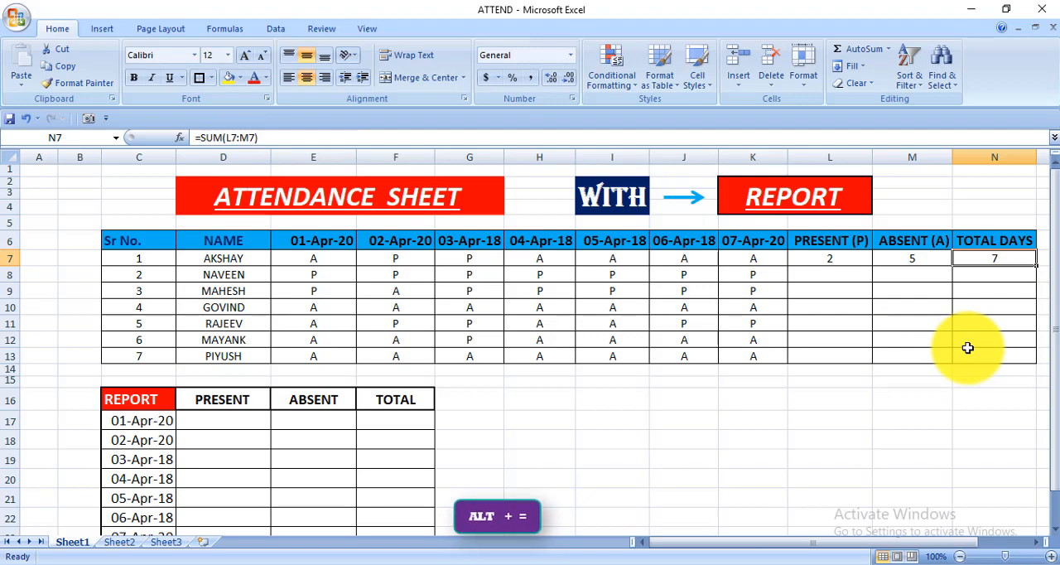
Step: Fill the present-days COUNTIF formula from L7 down to L13 for the remaining people and check the copied formula in L8
click(857, 263)
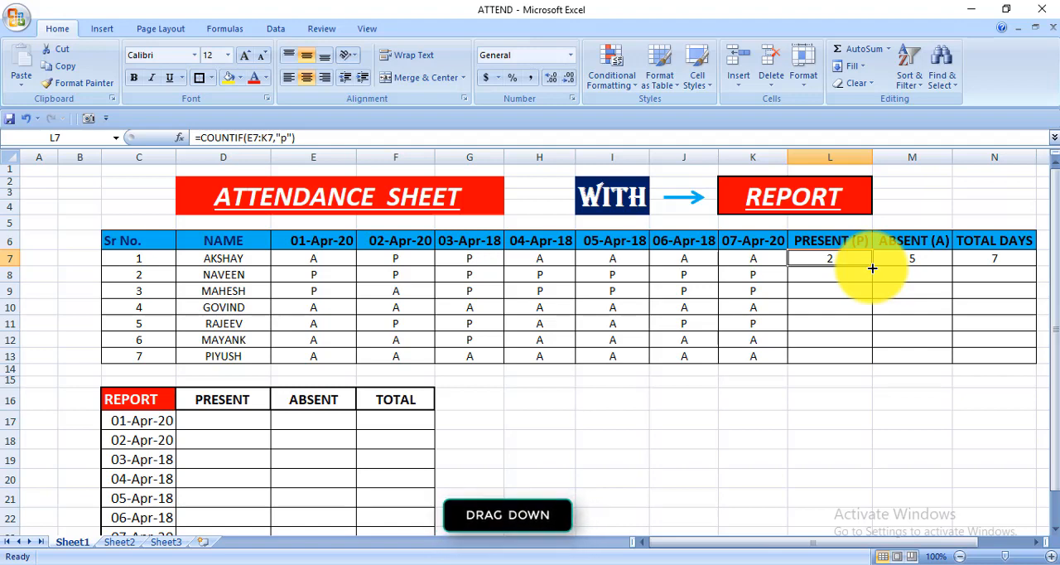
drag(872, 268, 867, 362)
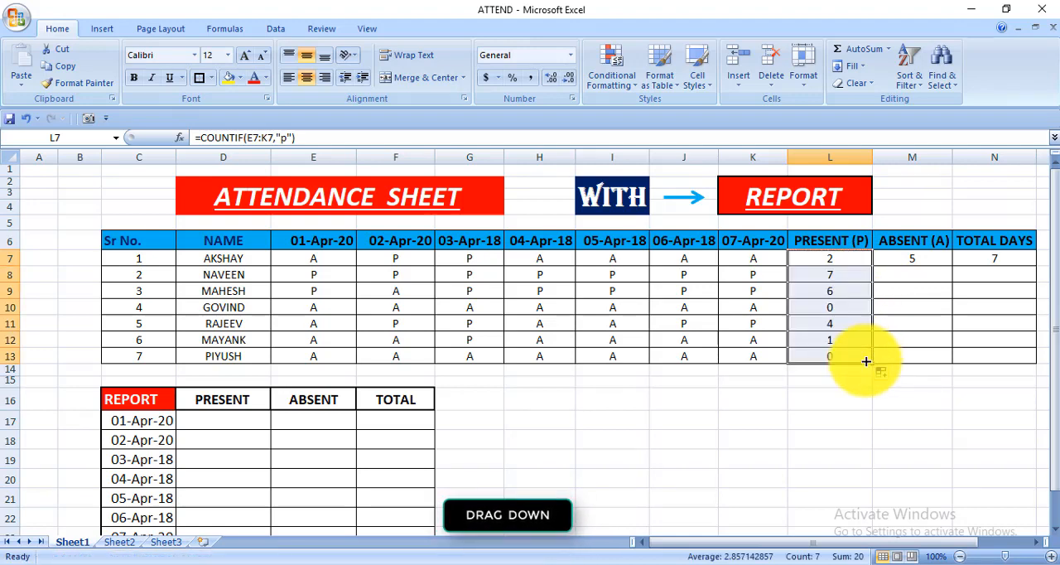
click(872, 417)
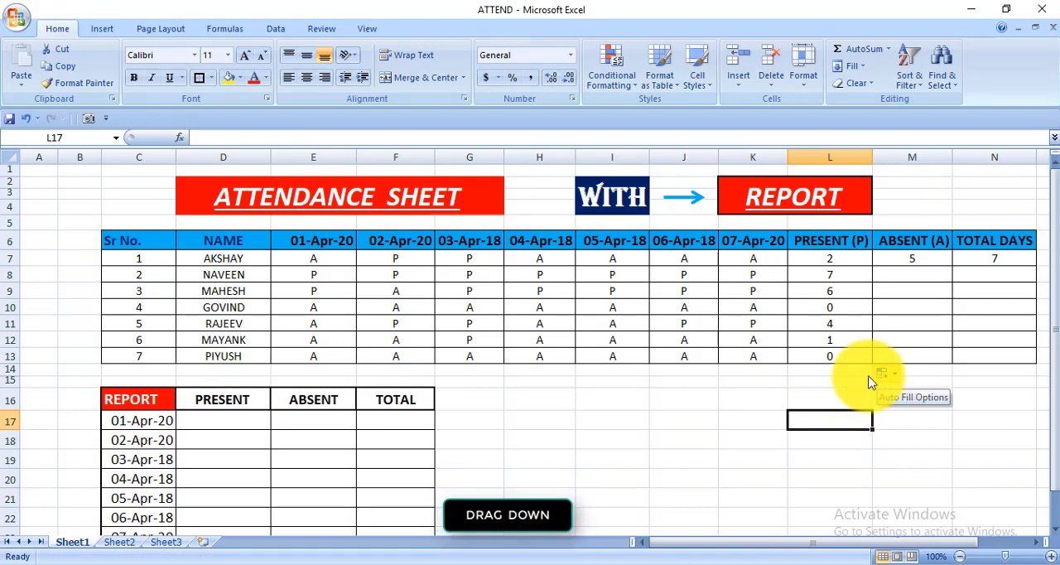
click(785, 394)
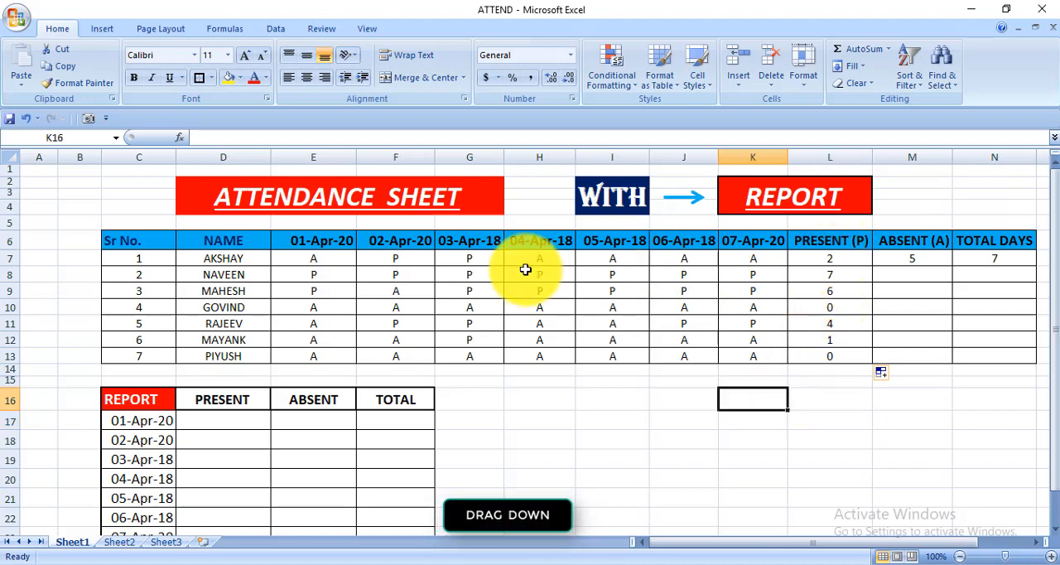
click(858, 278)
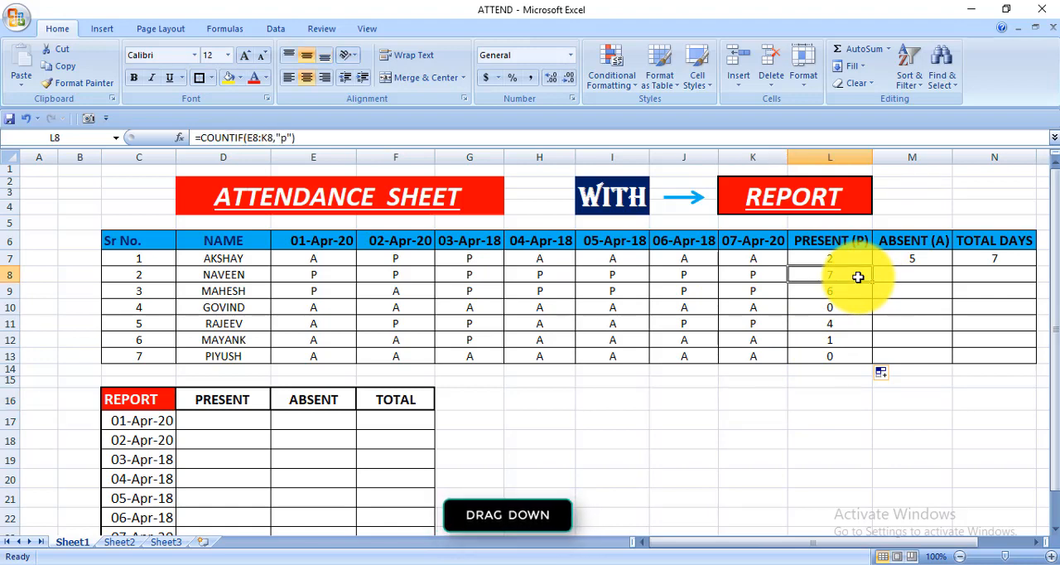
key(Left)
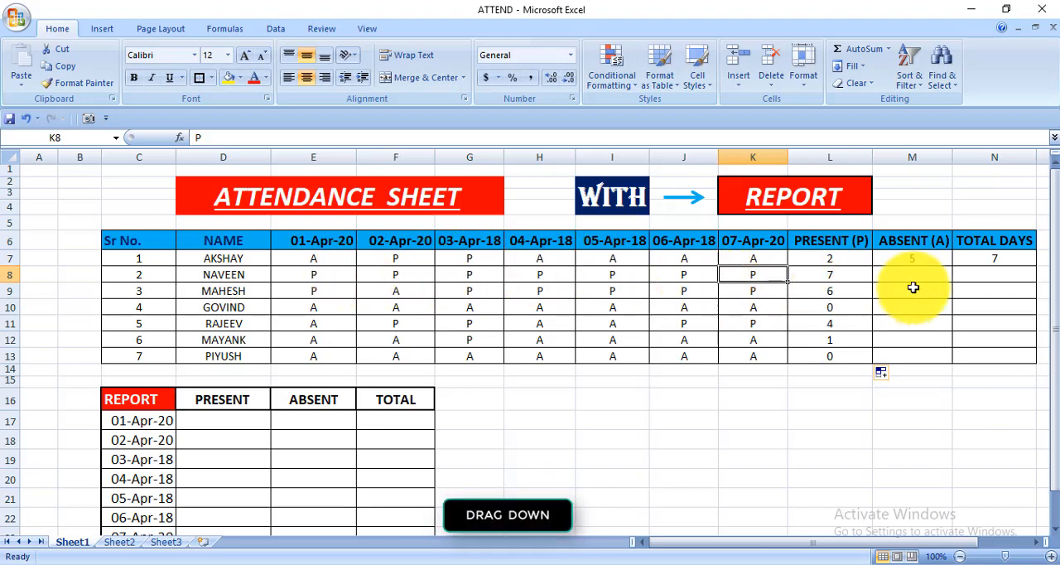
Step: Fill the absent-days COUNTIF formula from M7 down to M13 and check the copied formulas in the last person's row
click(918, 260)
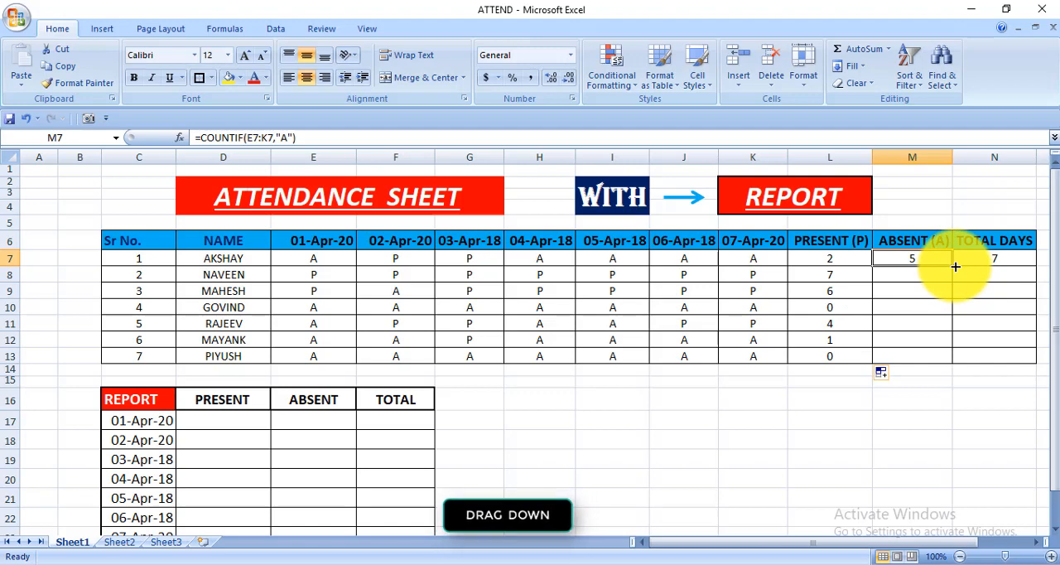
drag(955, 266, 942, 357)
click(920, 399)
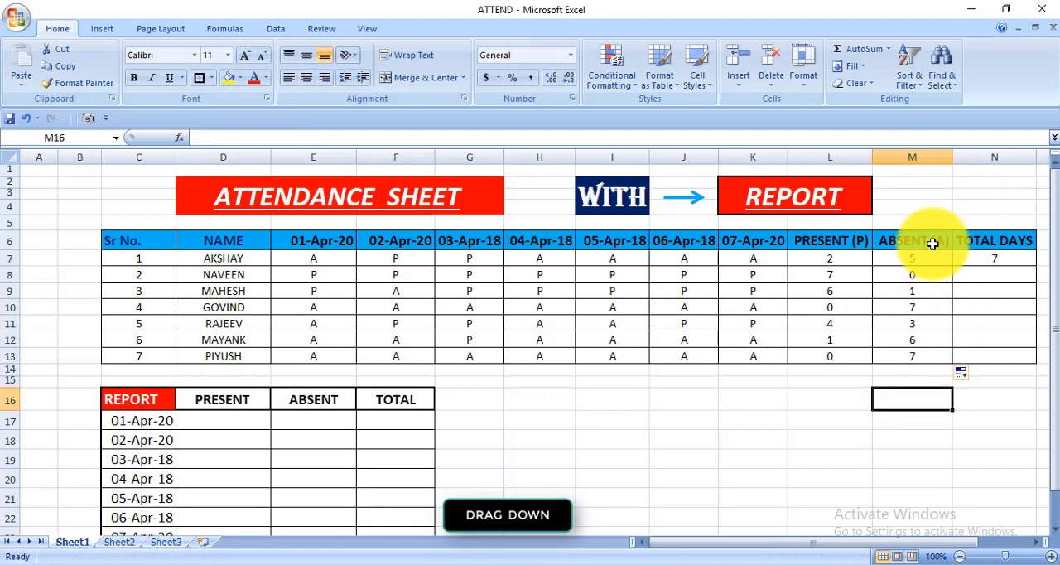
click(932, 276)
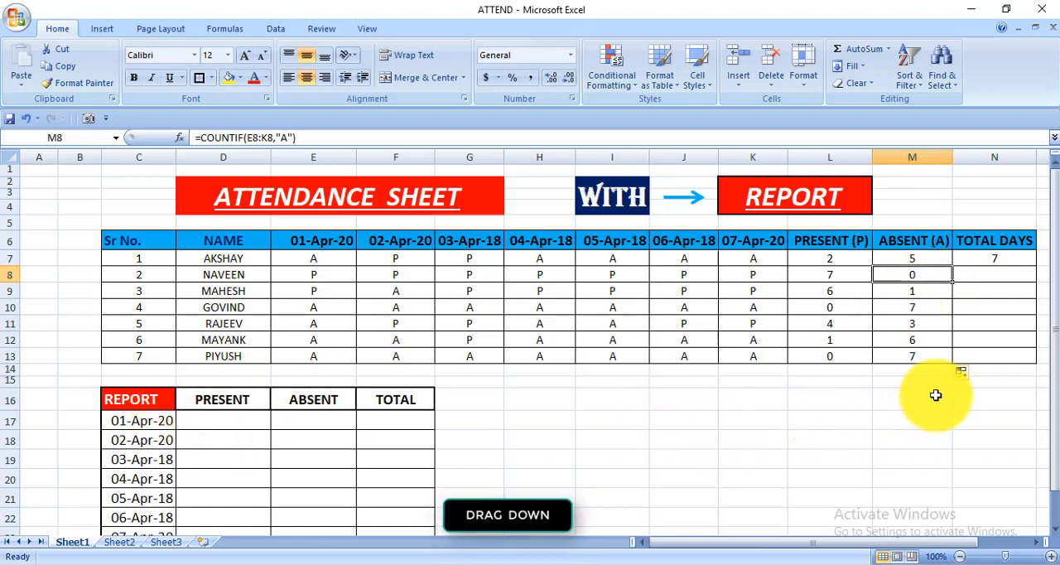
click(913, 356)
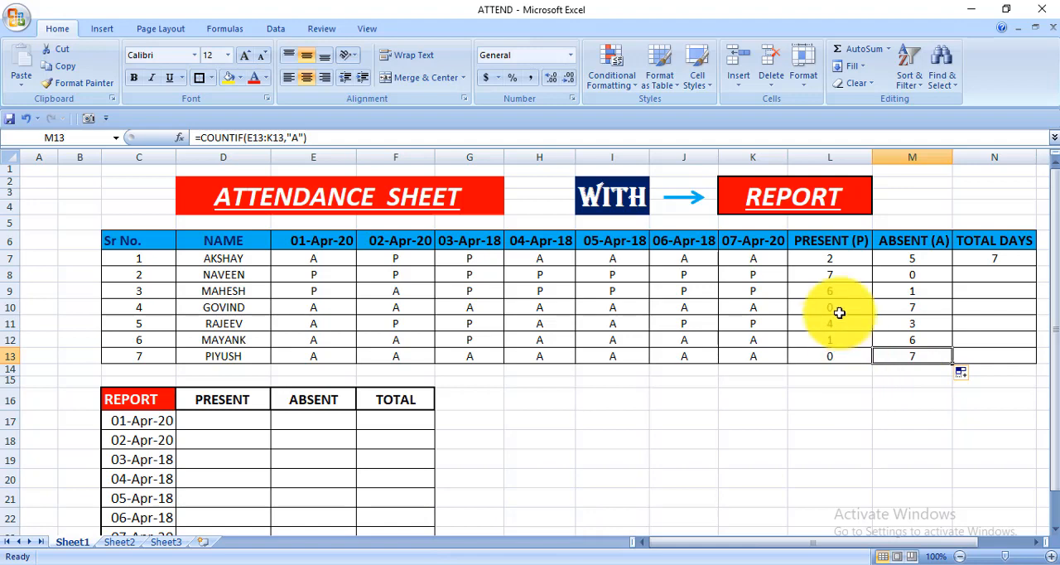
click(840, 356)
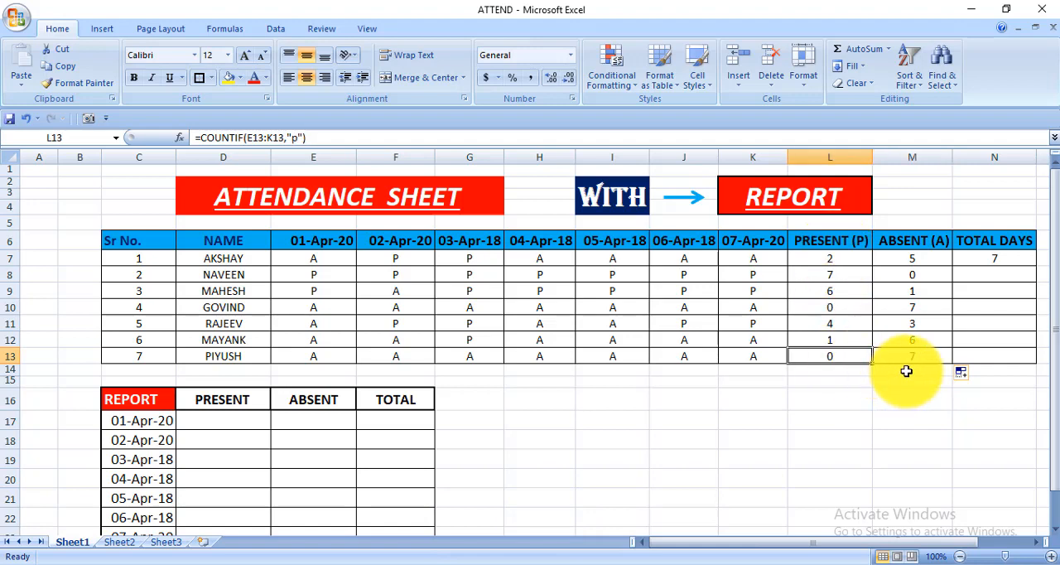
Step: Fill the total-days SUM formula from N7 down to N13 for all remaining people
click(1022, 257)
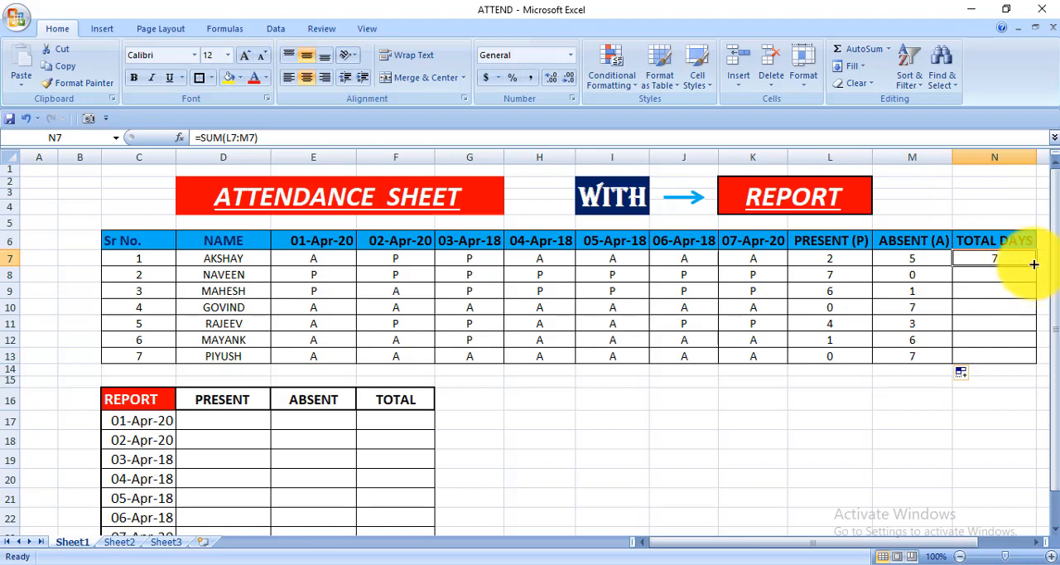
drag(1035, 267, 1018, 358)
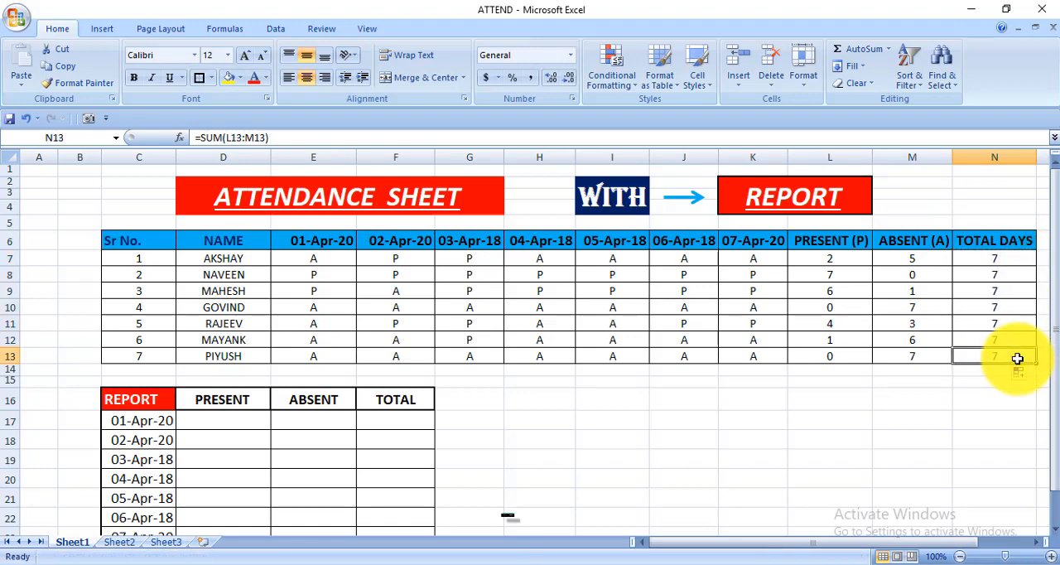
click(935, 427)
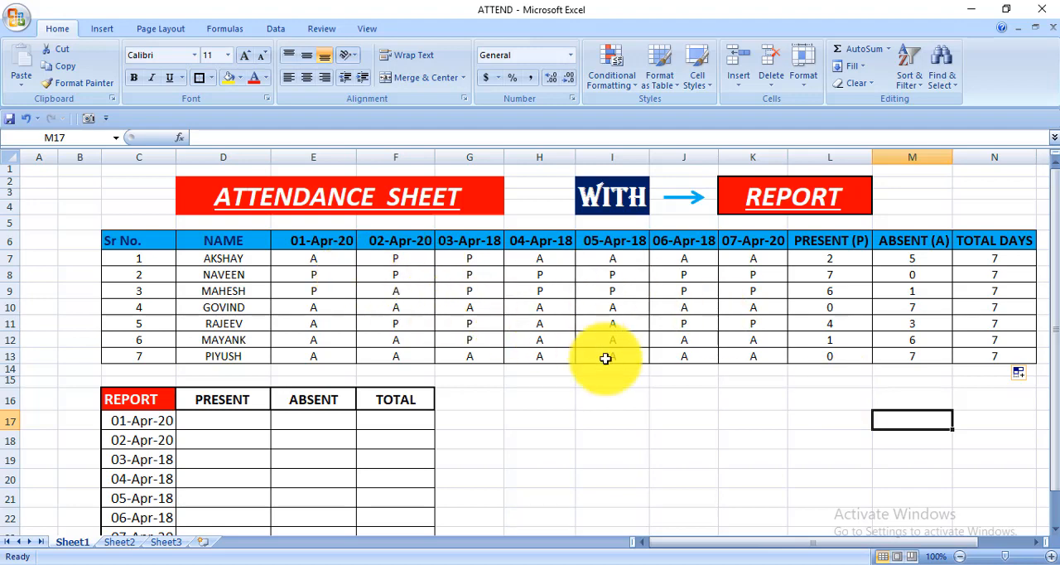
click(309, 259)
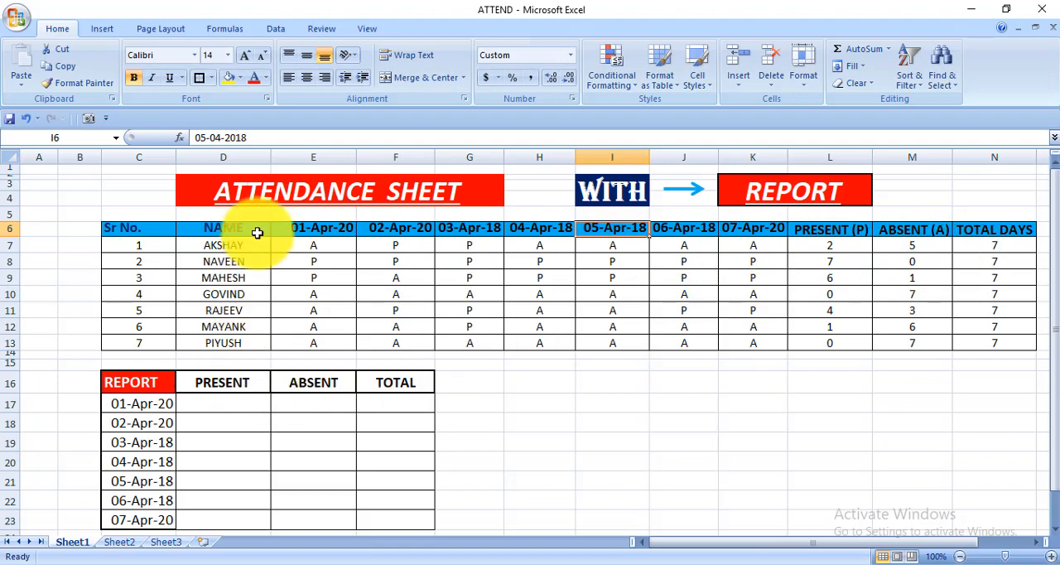
Step: Enter =COUNTIF(E7:E13,"P") in D17 to count the people present on 01-Apr-20, and check it against column E
click(221, 407)
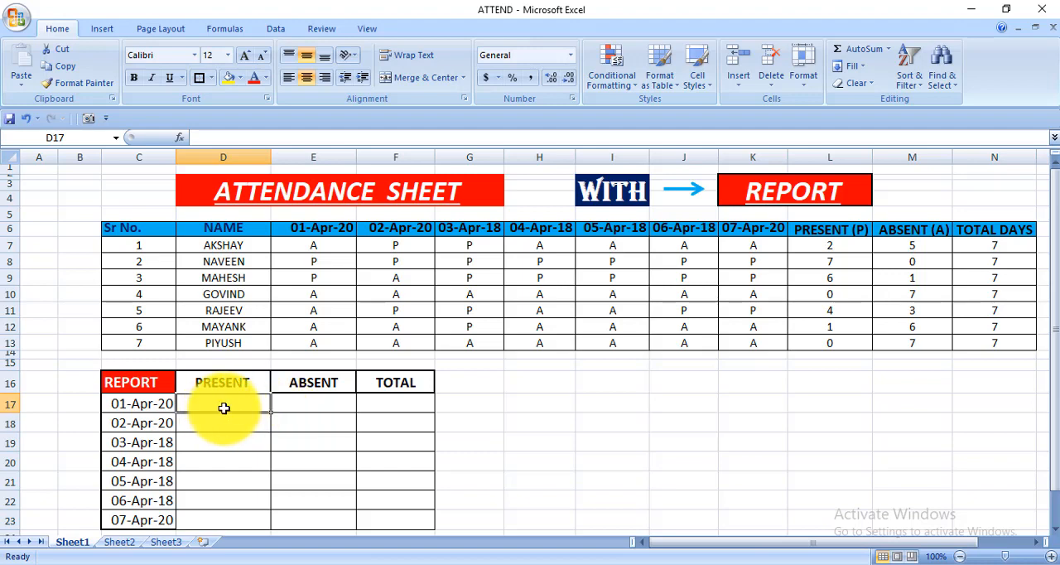
text(=)
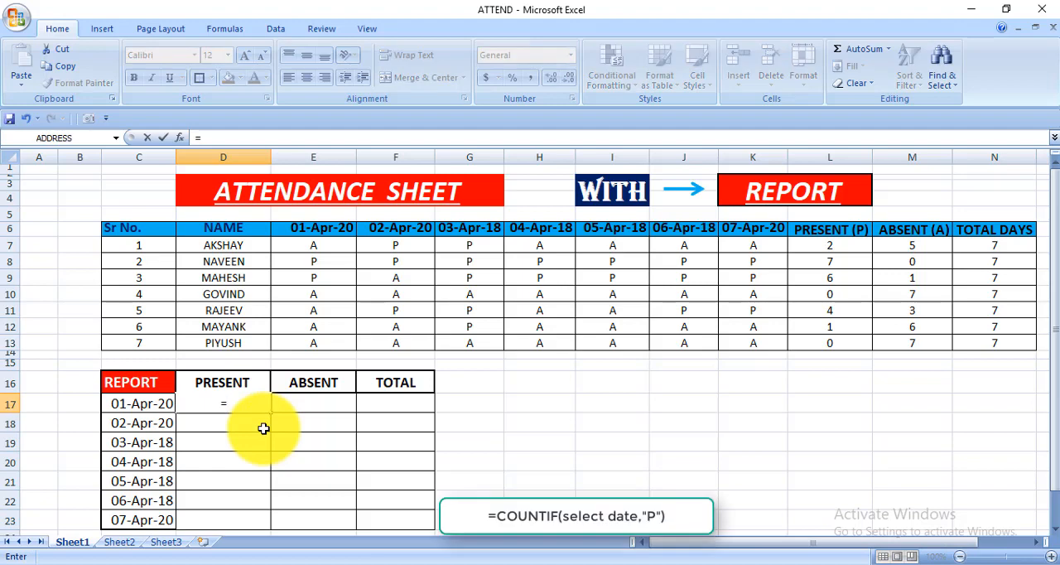
text(COUNIT)
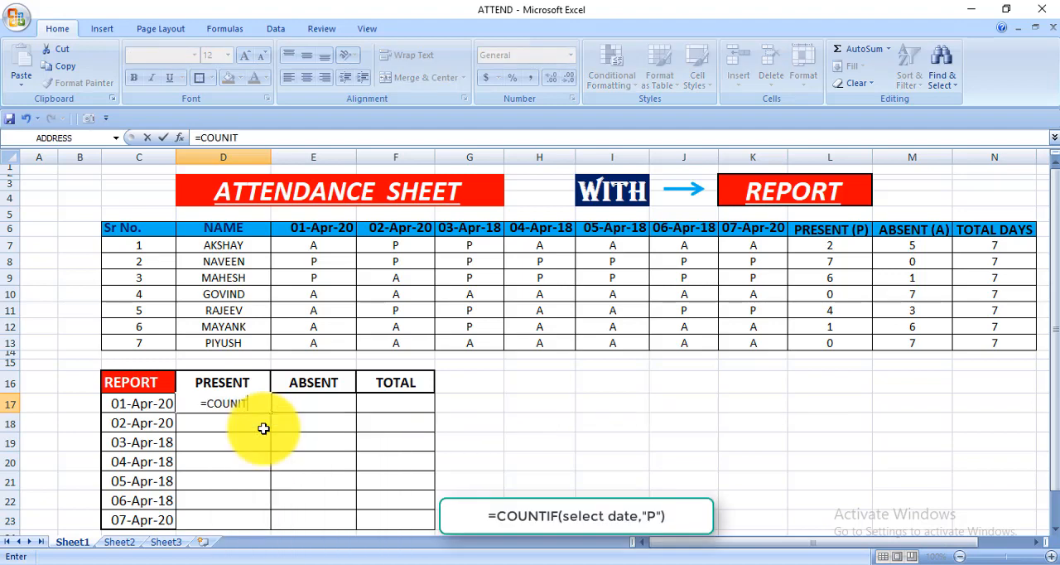
key(BackSpace)
key(BackSpace)
text(TIF)
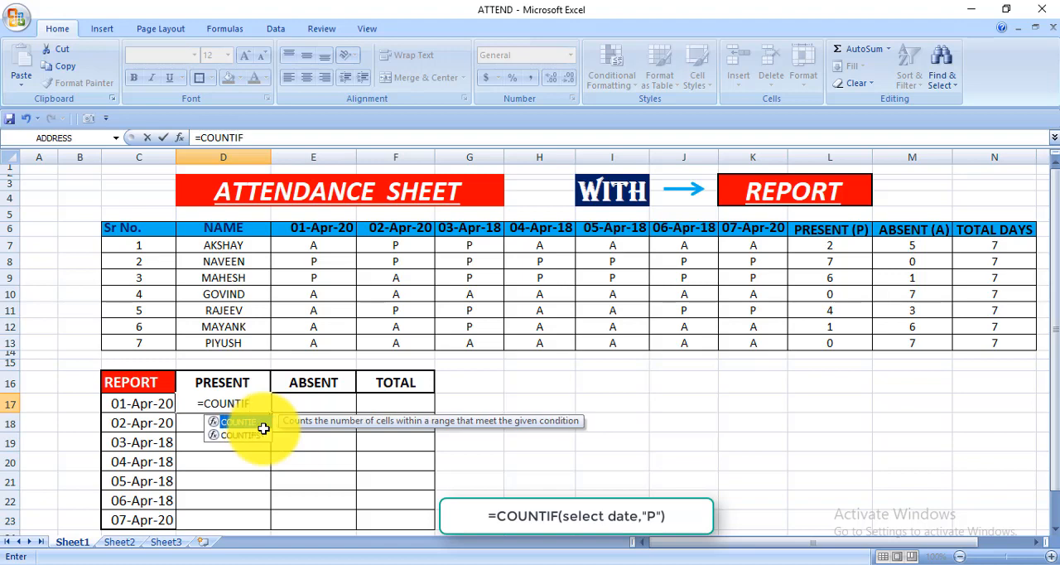
text(()
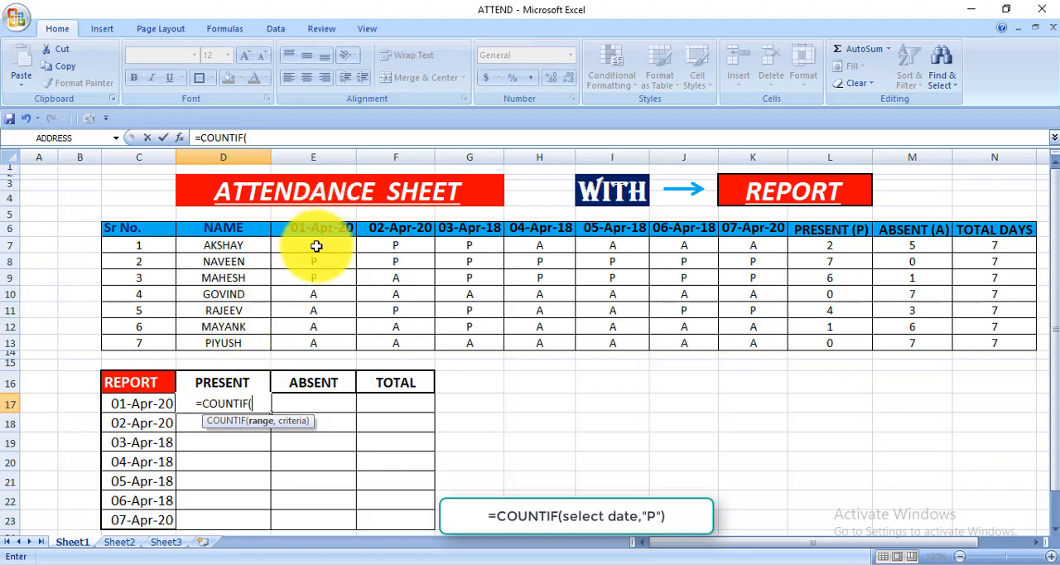
drag(315, 246, 304, 345)
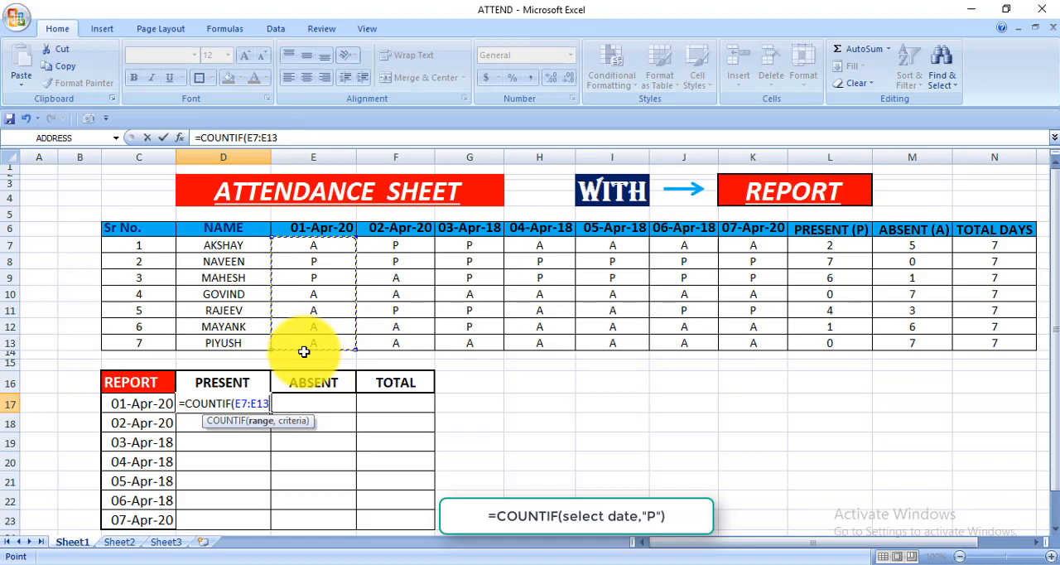
text(,)
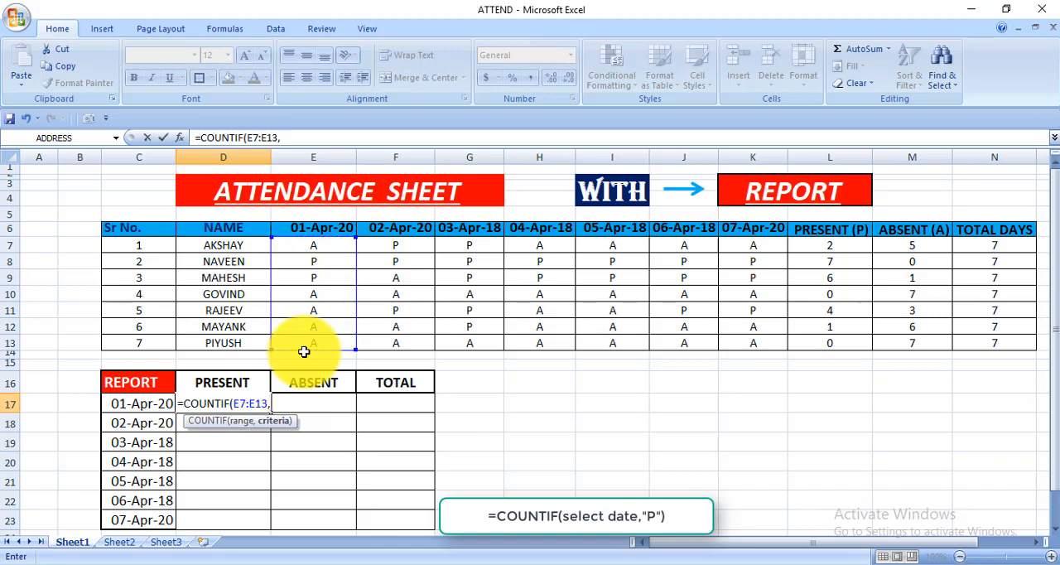
text(")
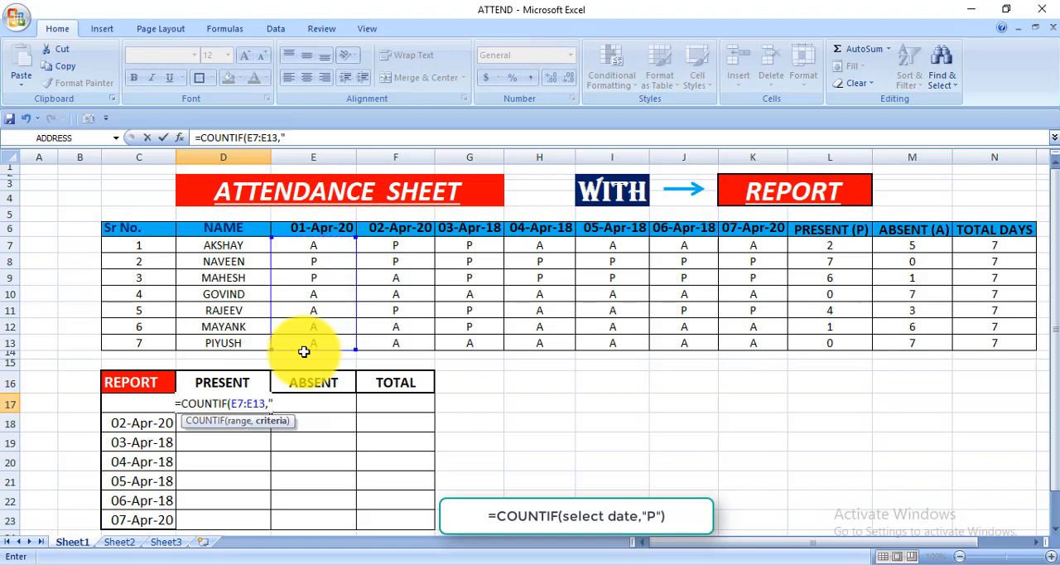
text(P)
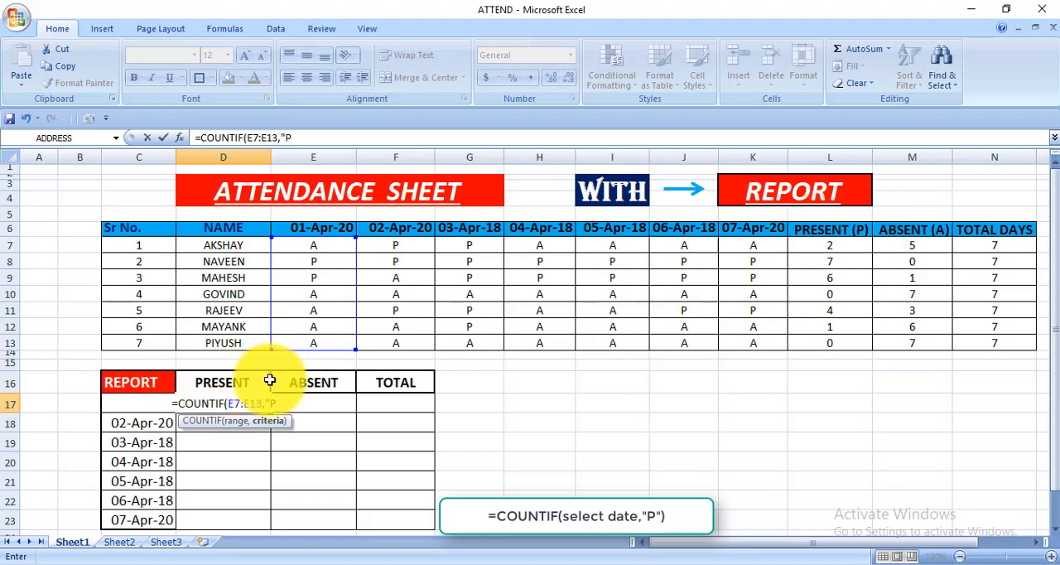
text(")
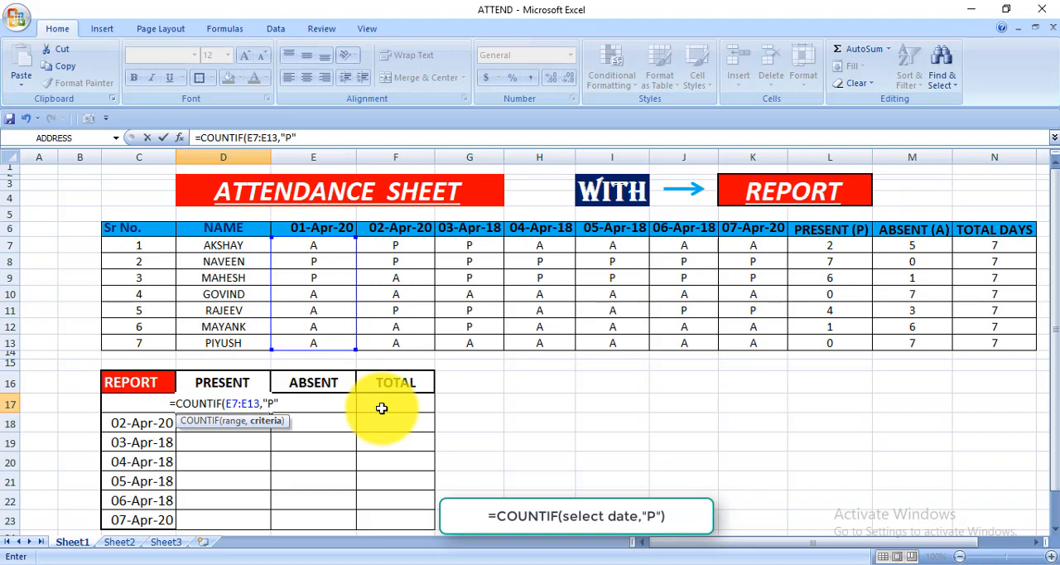
text())
key(Return)
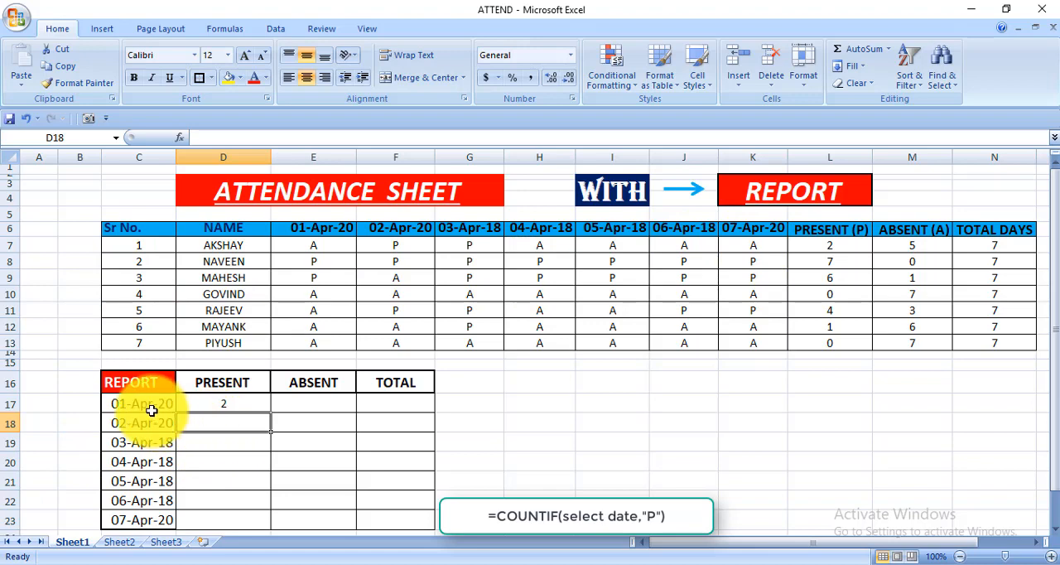
click(338, 239)
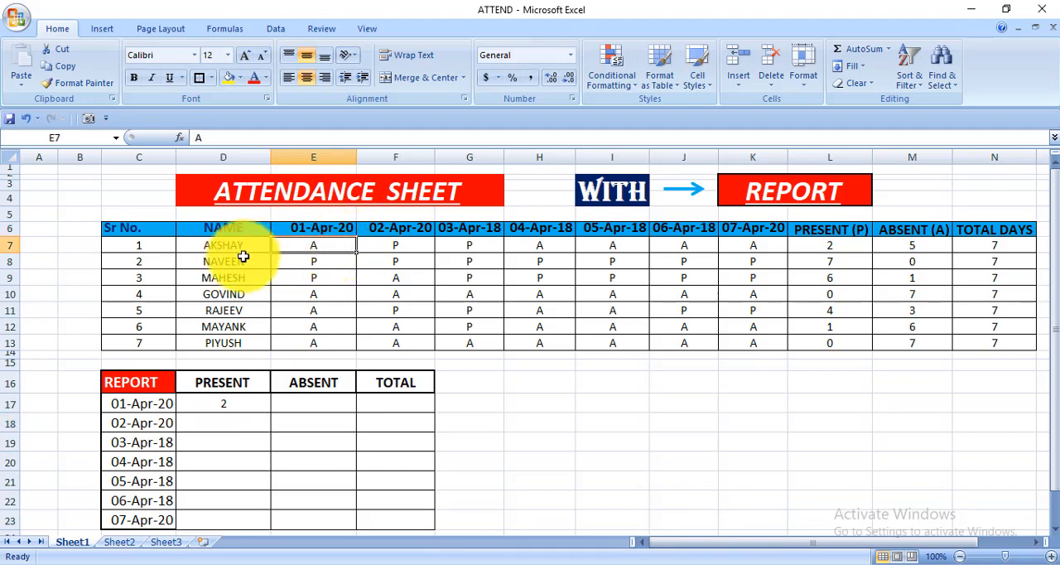
click(282, 262)
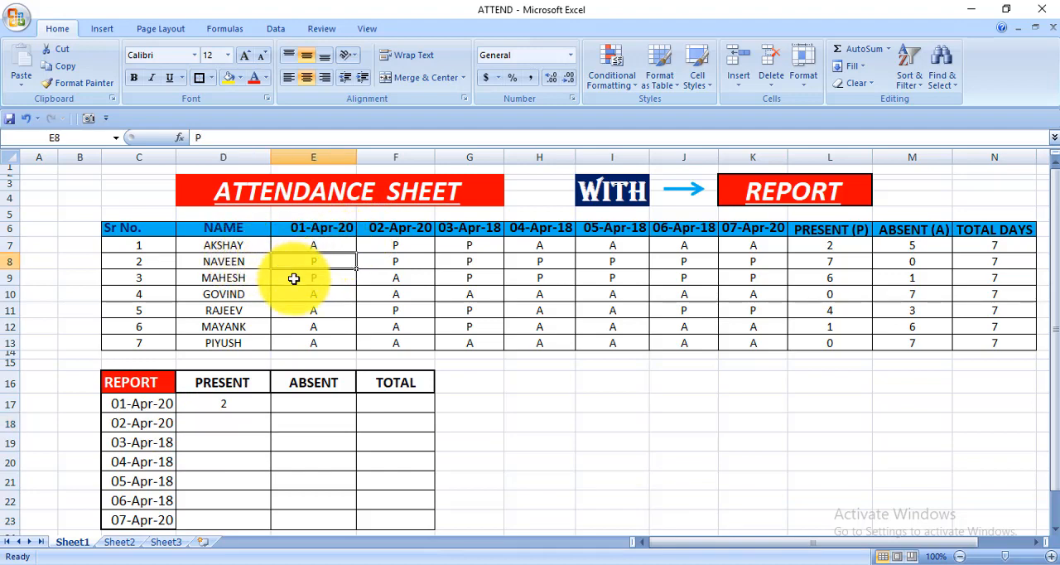
Step: Review the marks in E9:E13 and the P entries in E8:E9 against the 01-Apr-20 present count
click(291, 278)
click(291, 297)
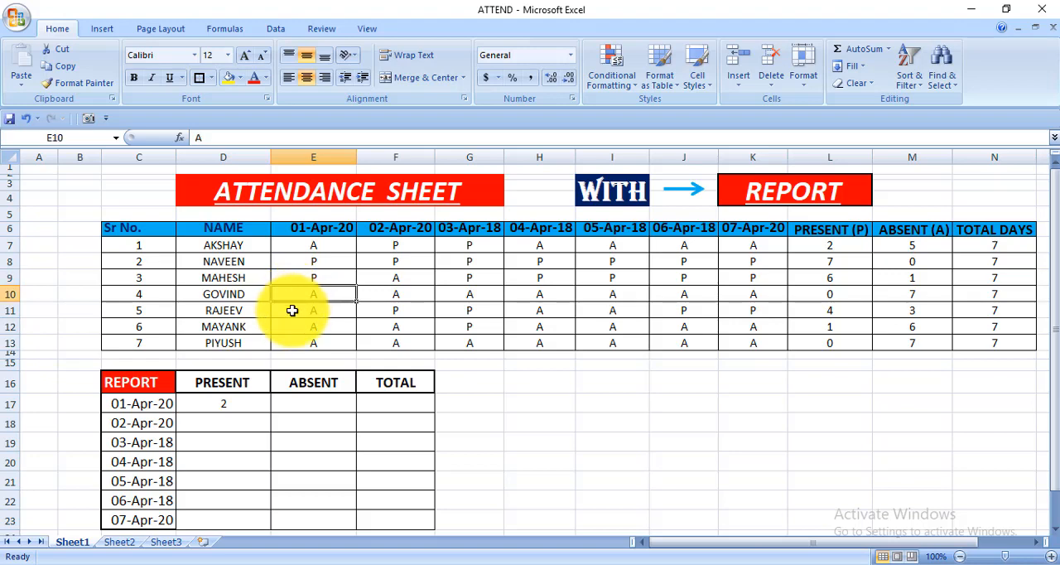
click(291, 313)
click(288, 328)
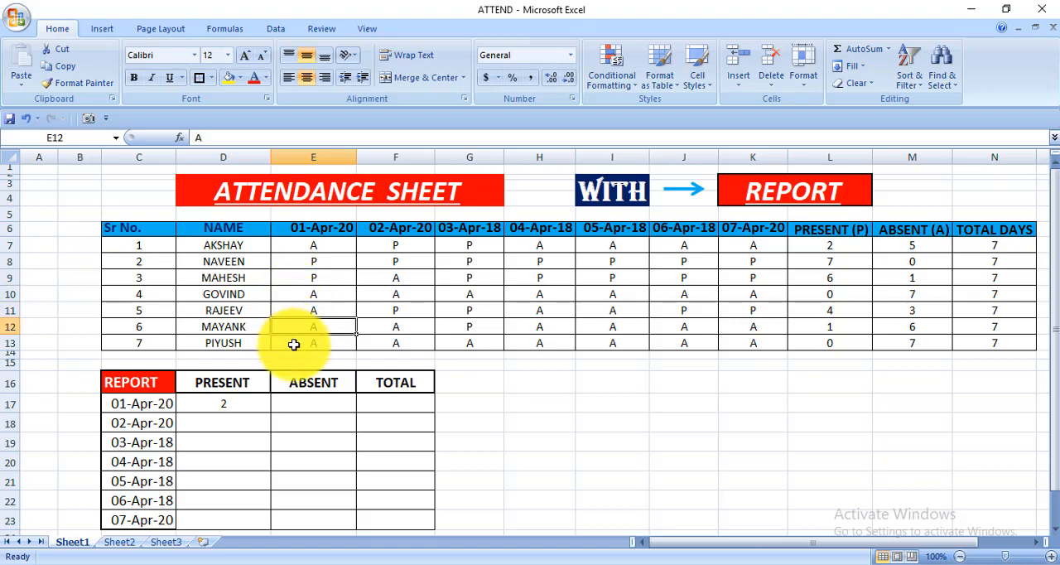
click(293, 343)
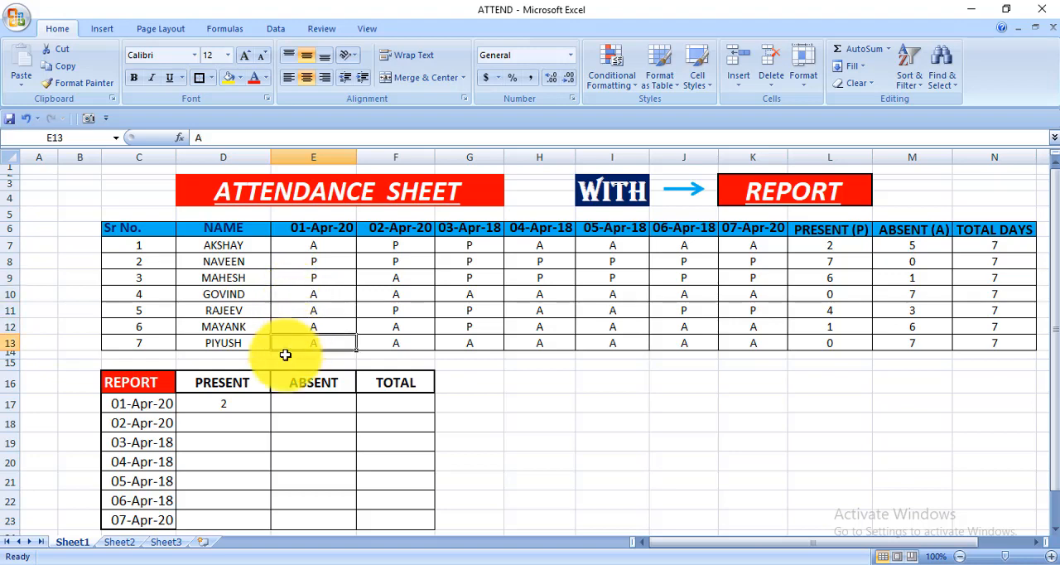
click(293, 263)
drag(294, 267, 292, 277)
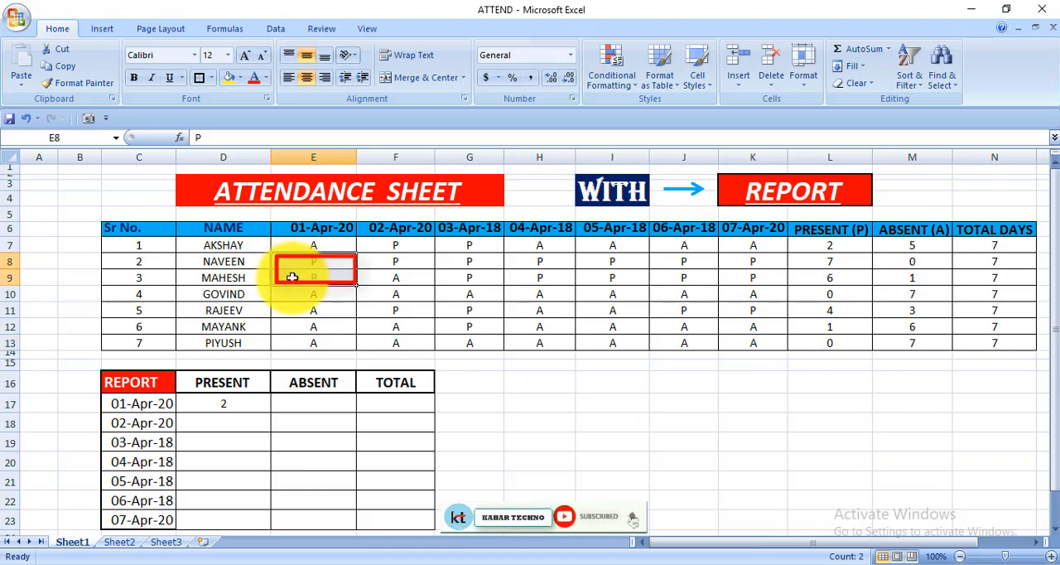
Step: Enter =COUNTIF(F7:F13,"P") in D18 to count the people present on 02-Apr-20
click(222, 423)
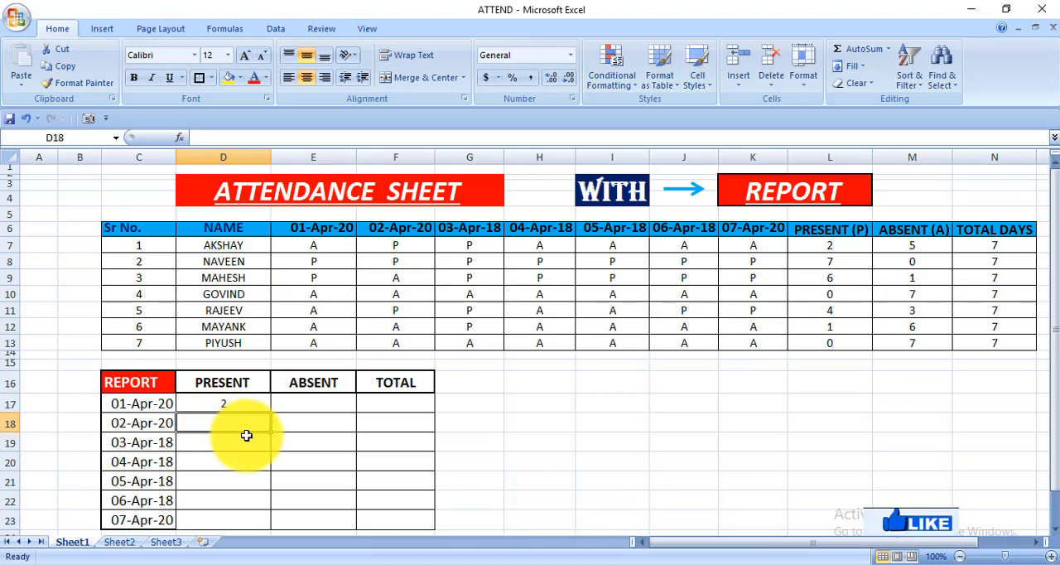
text(=)
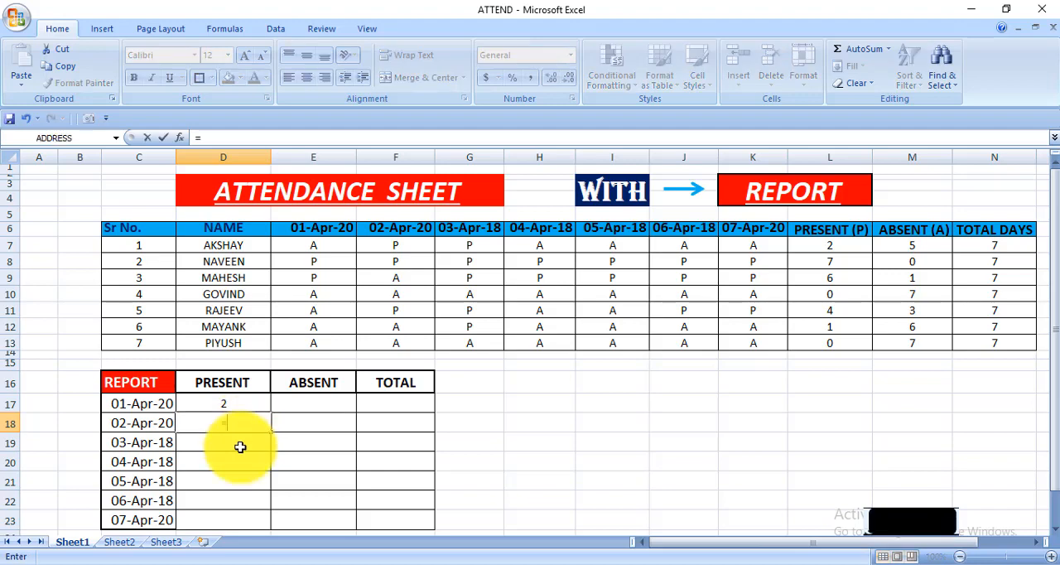
text(COUNTIF()
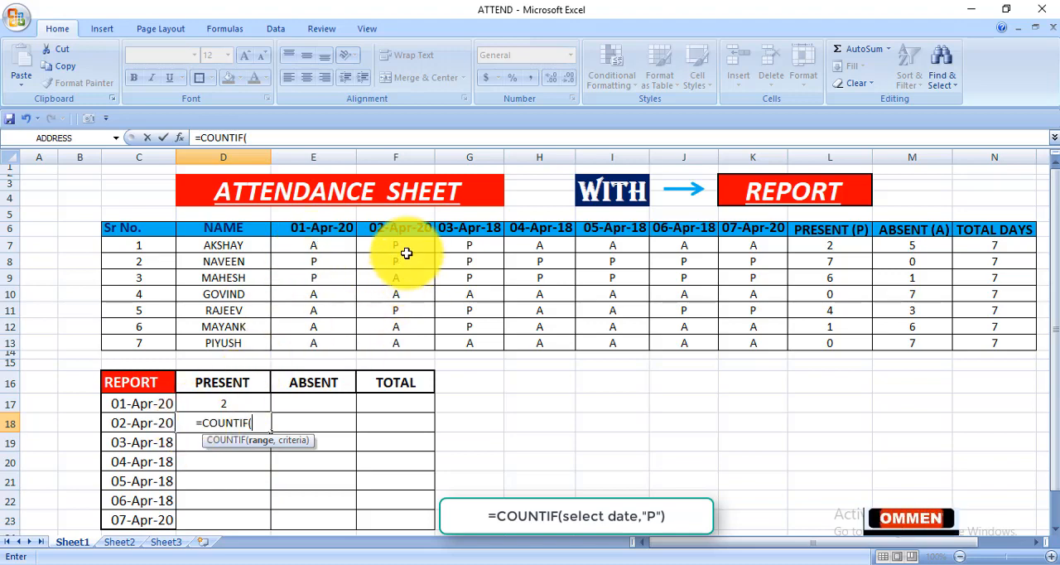
drag(405, 247, 392, 346)
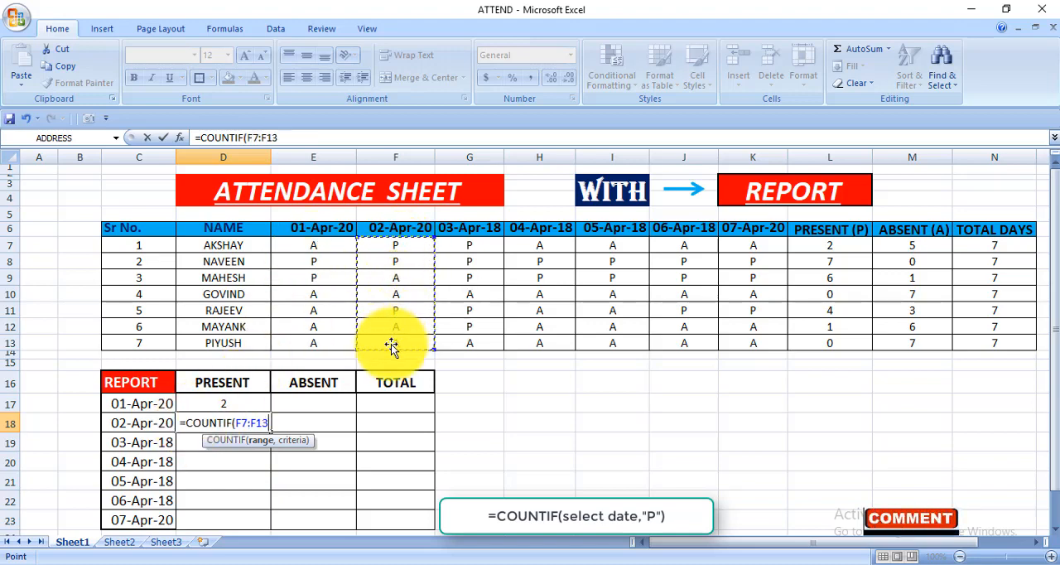
text(,)
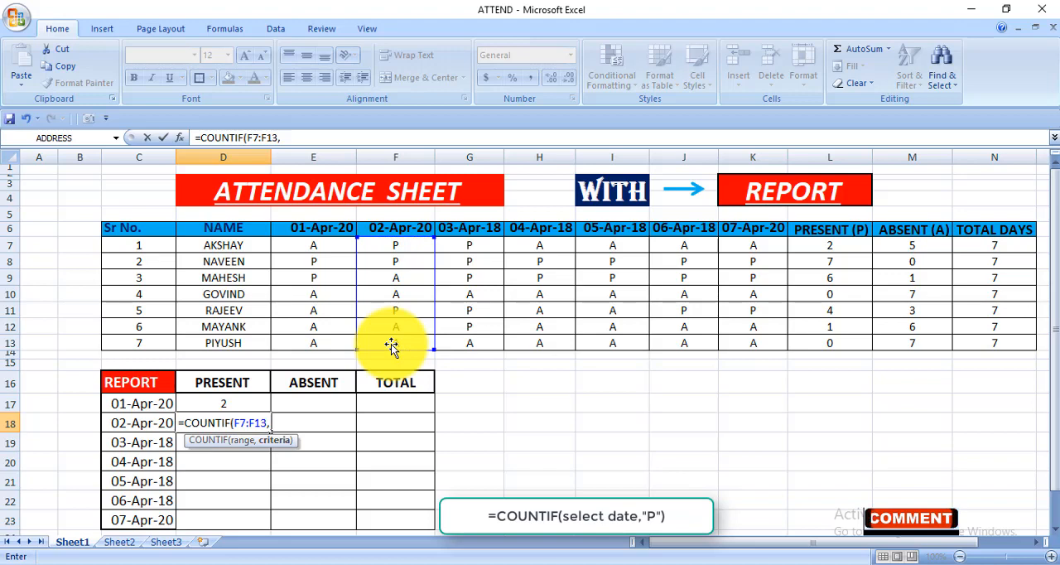
text("P)
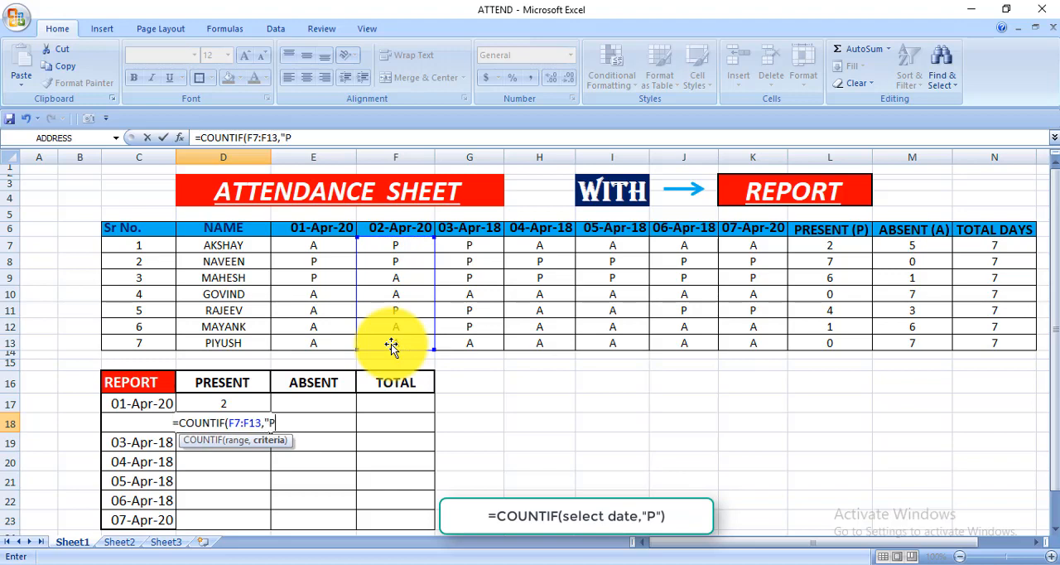
text("))
key(Return)
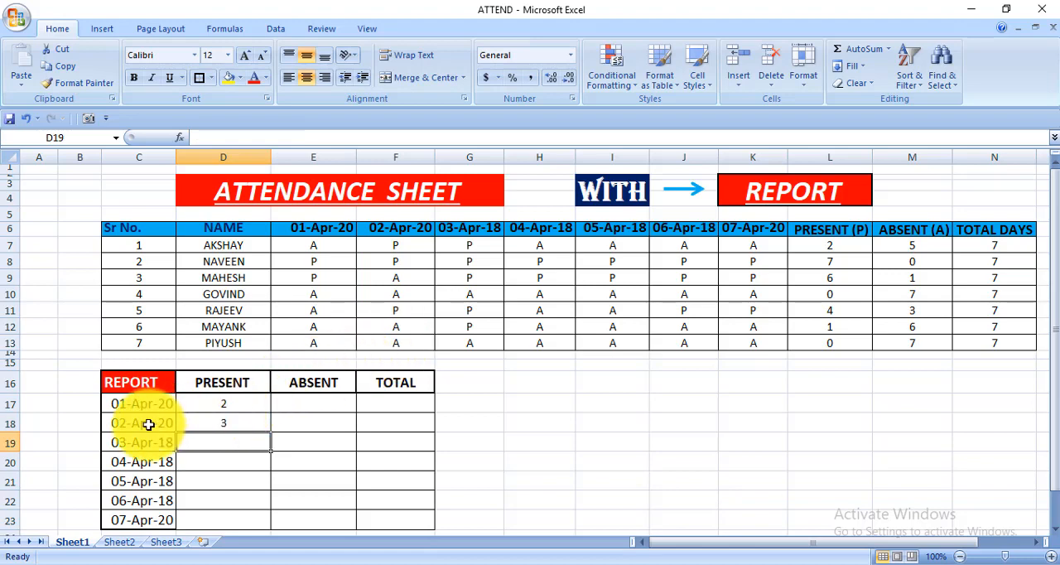
Step: Check the D18 formula against the P marks in F7, F8 and F11, and view the present-days formula in L7
click(246, 425)
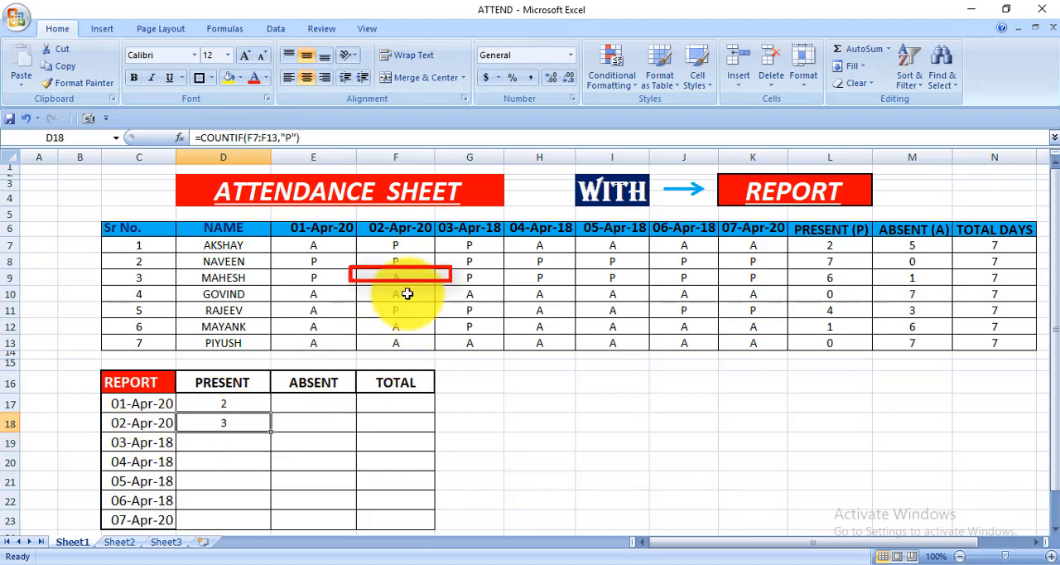
click(414, 247)
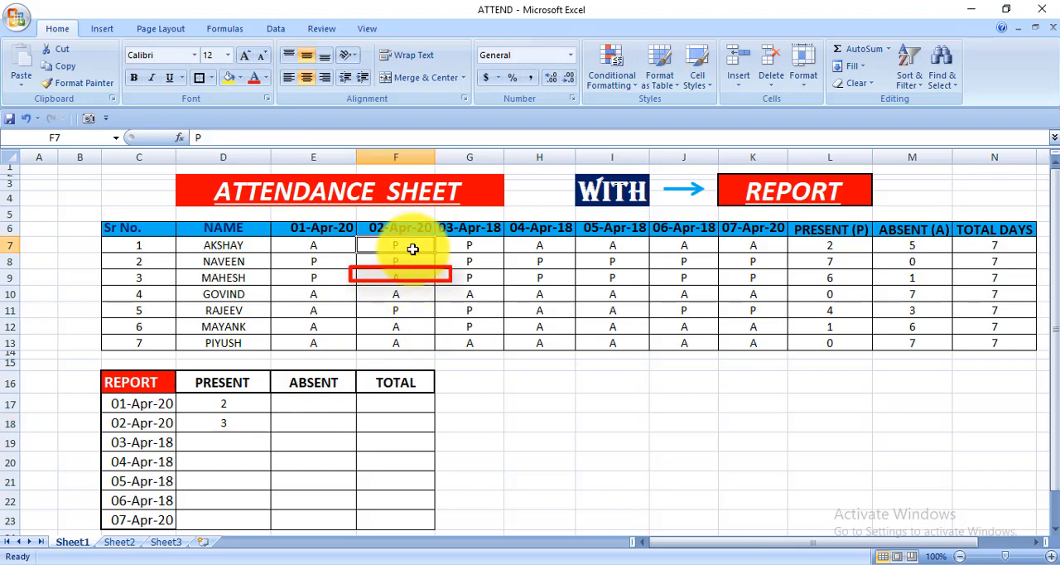
click(424, 261)
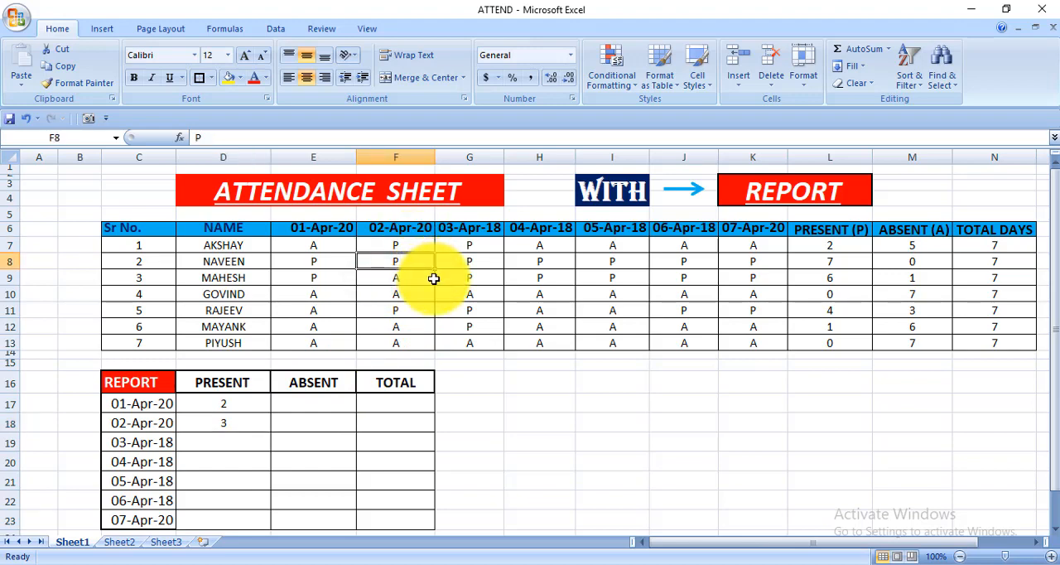
click(423, 313)
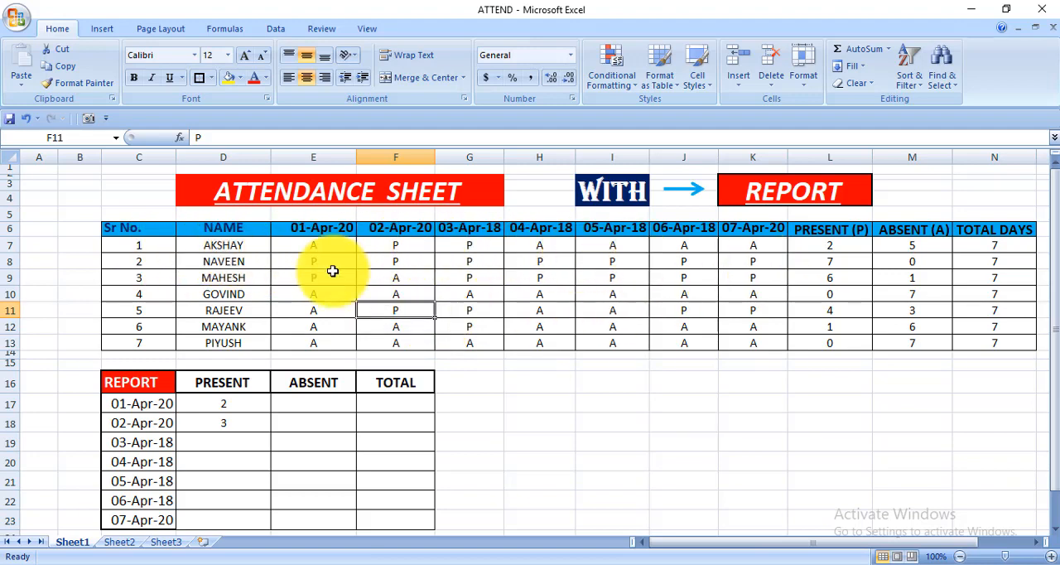
click(836, 246)
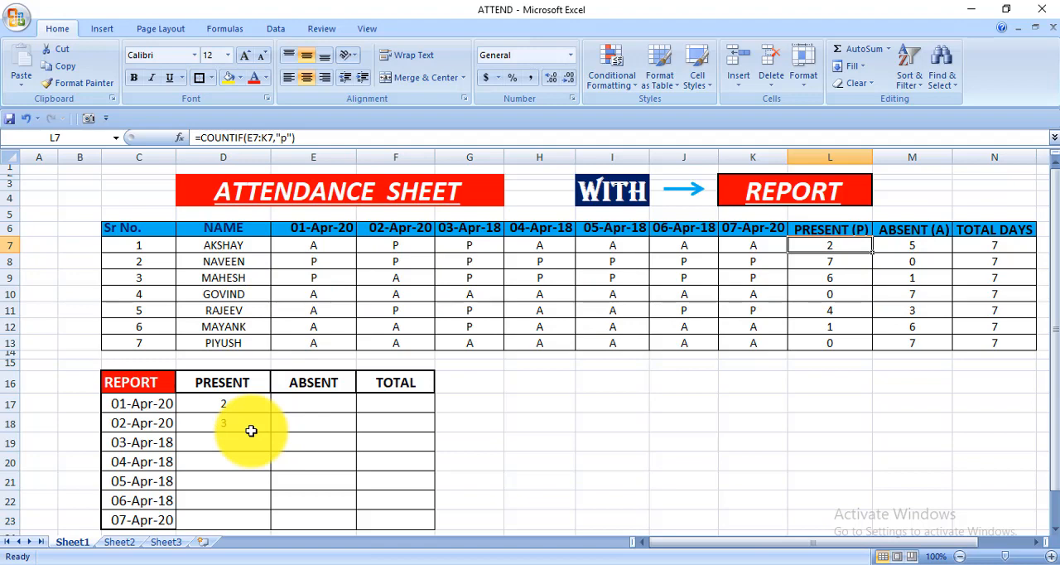
Step: Enter =COUNTIF(E7:E13,"A") in E17 to count the people absent on 01-Apr-20
click(337, 401)
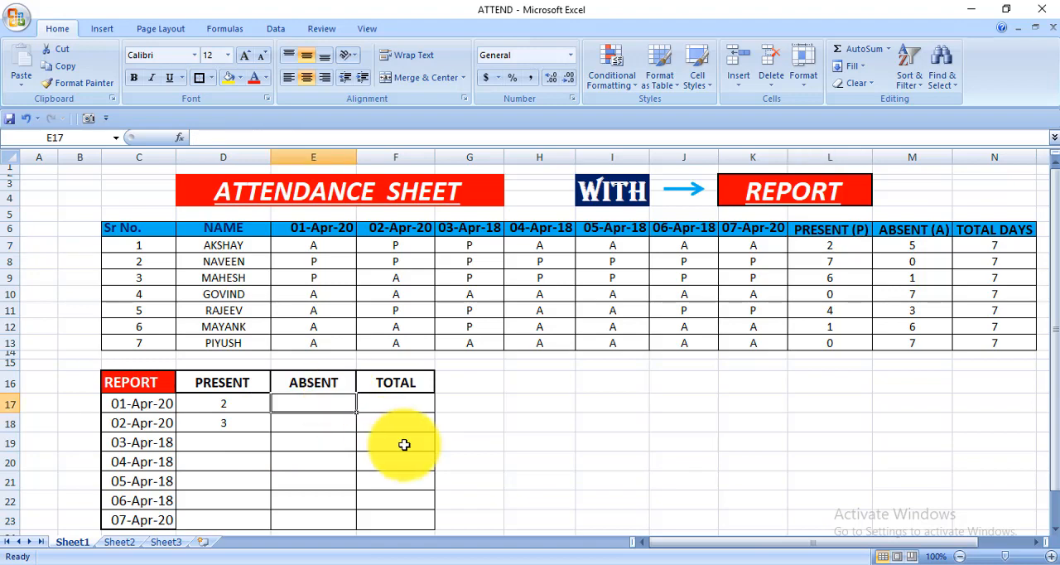
text(=COUNTIF()
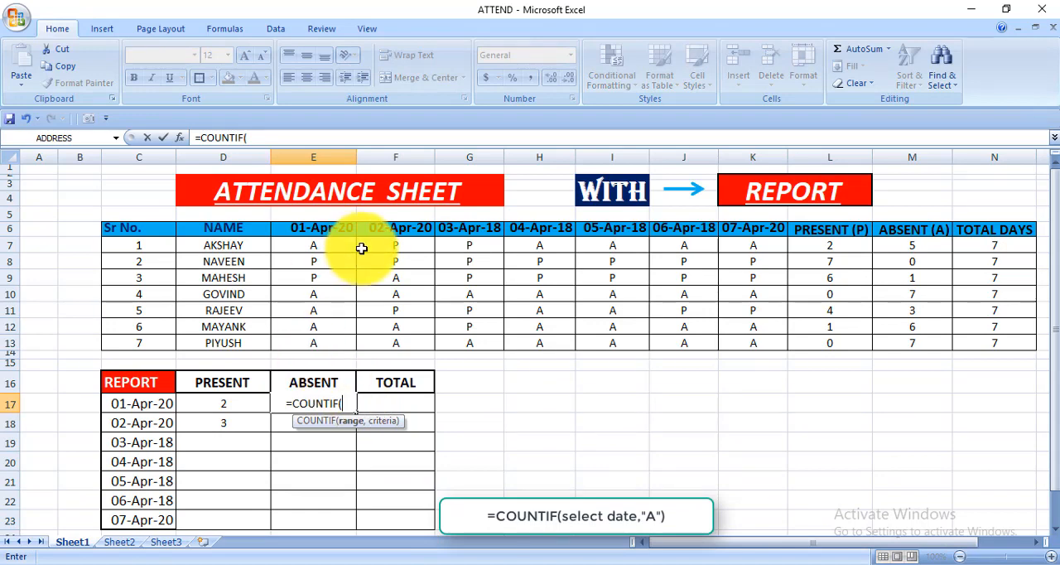
drag(343, 243, 334, 346)
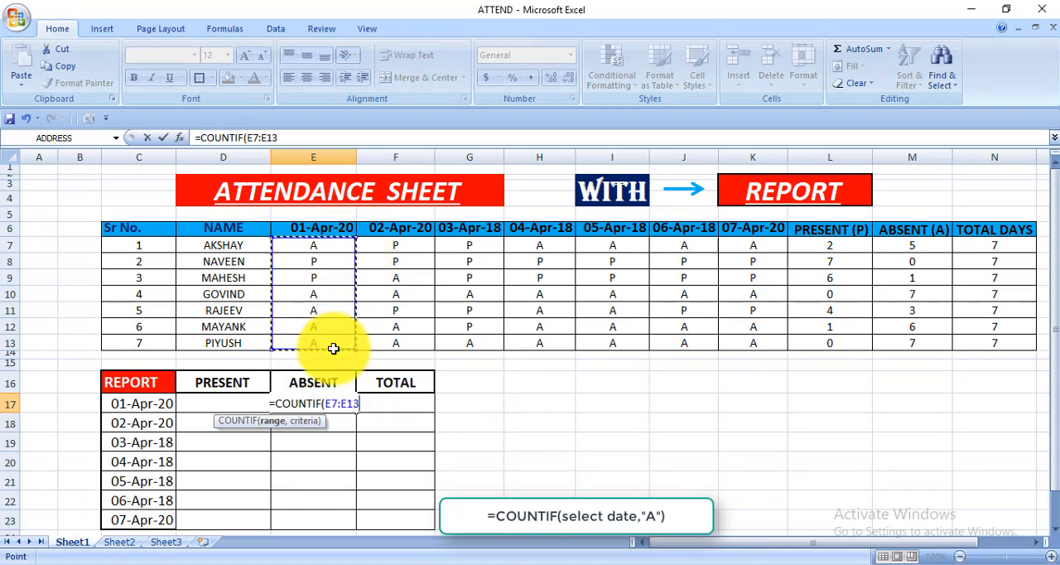
text(,)
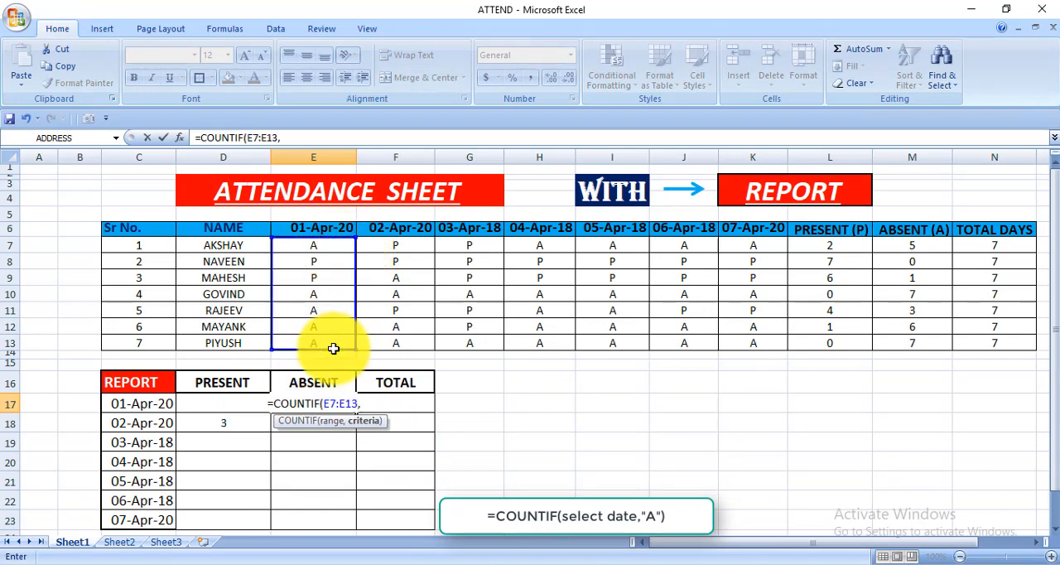
text(")
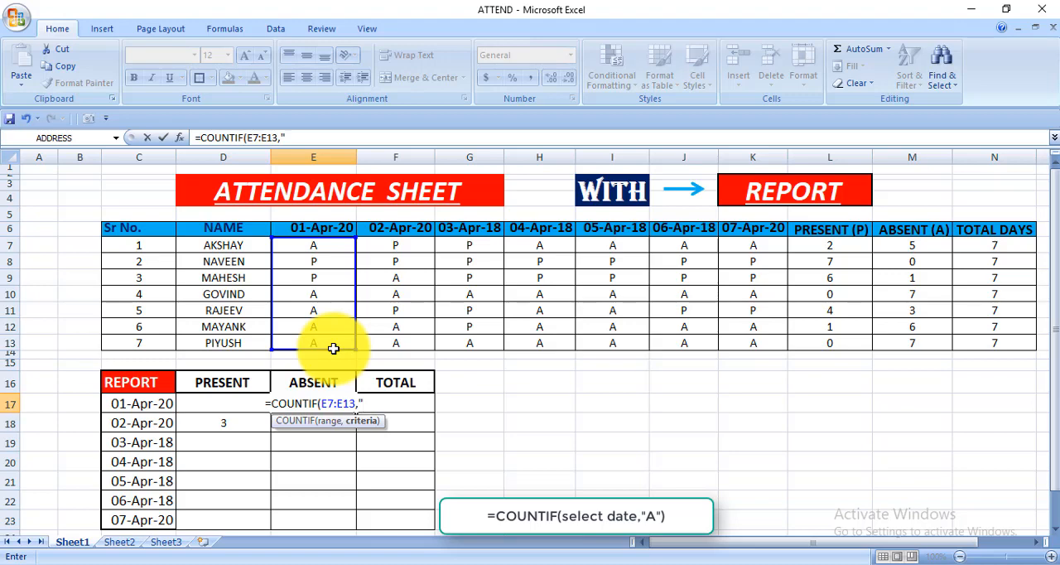
text(A)
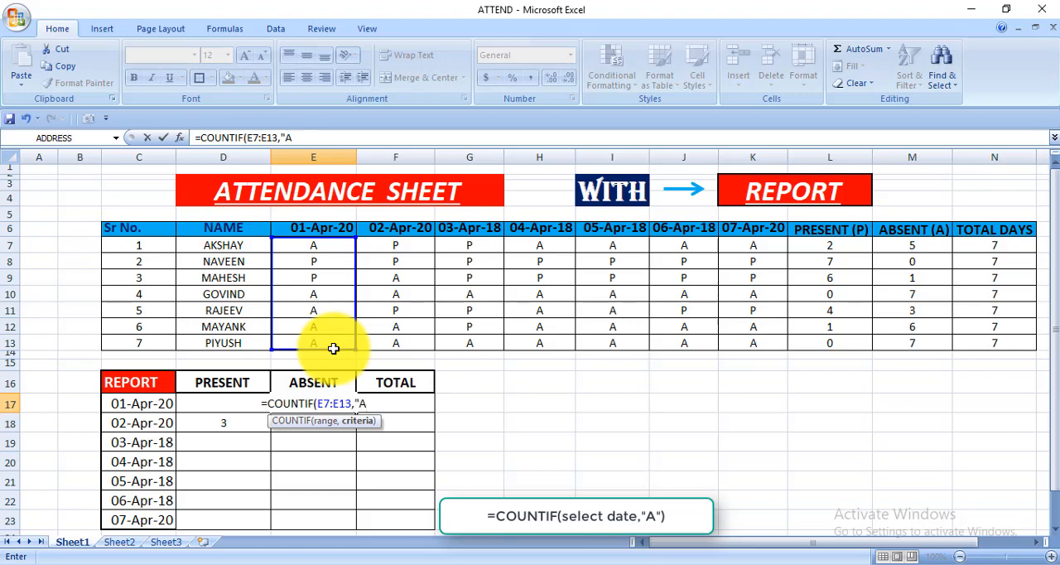
text("))
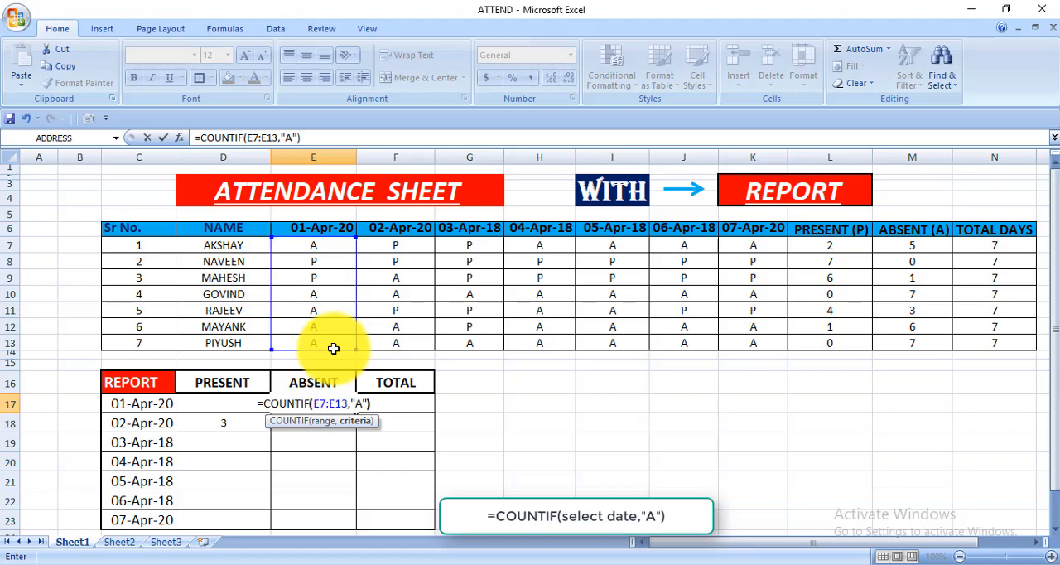
key(Return)
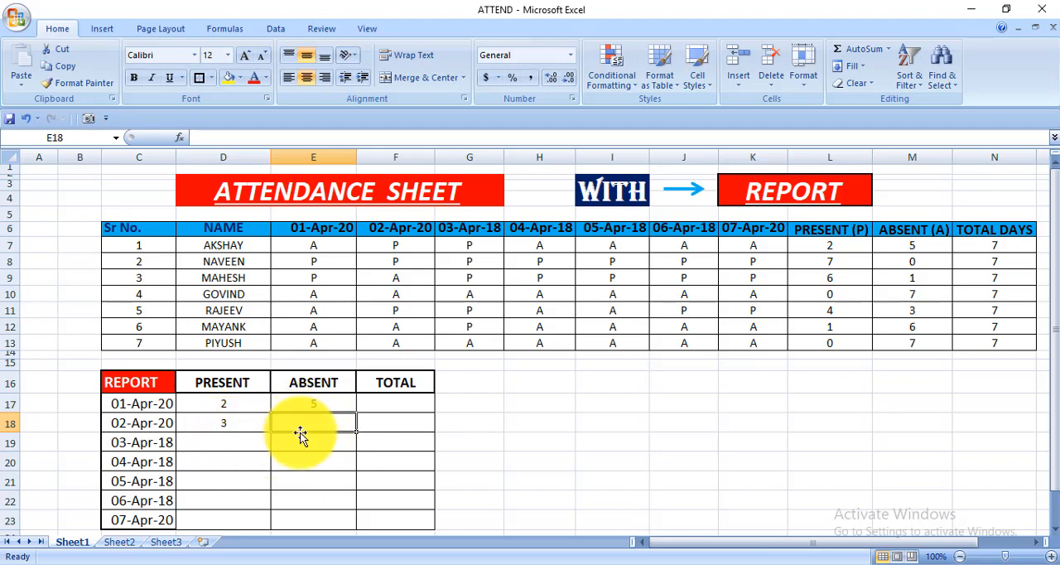
Step: Enter =COUNTIF(F7:F13,"A") in E18 to count the people absent on 02-Apr-20
text(=COUNI)
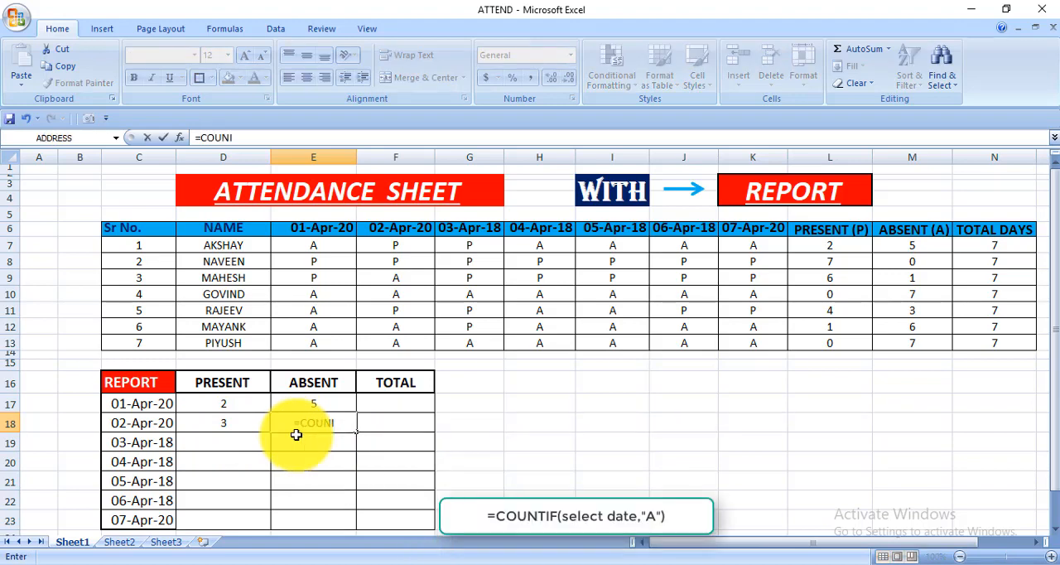
key(BackSpace)
text(TI)
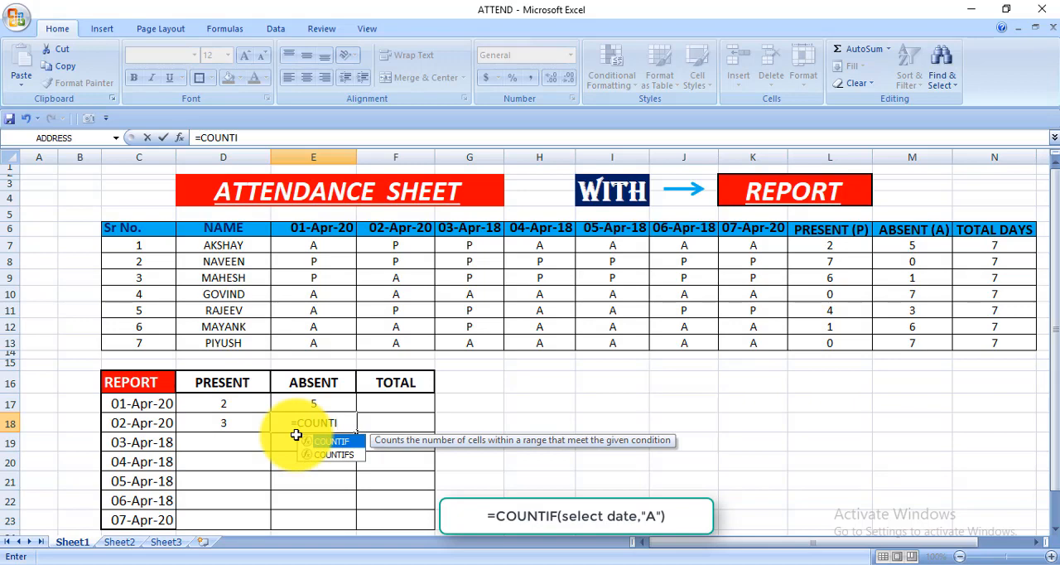
text(F()
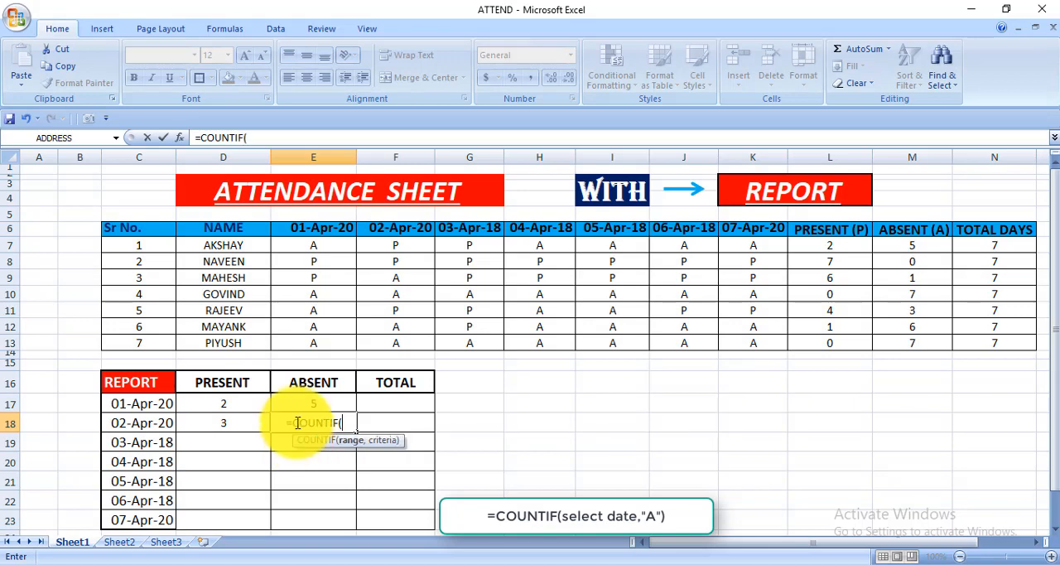
drag(393, 246, 384, 339)
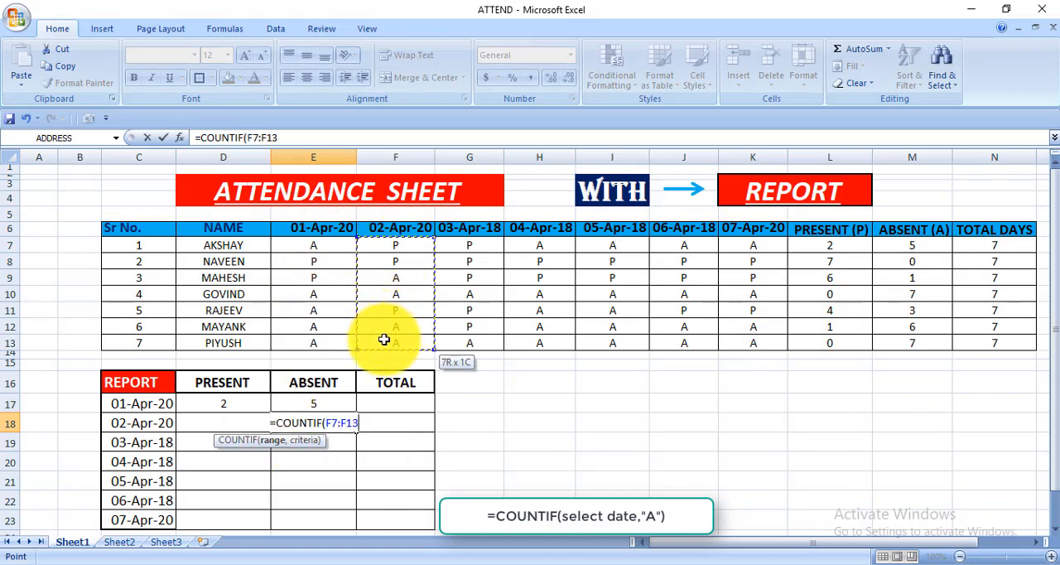
text(,)
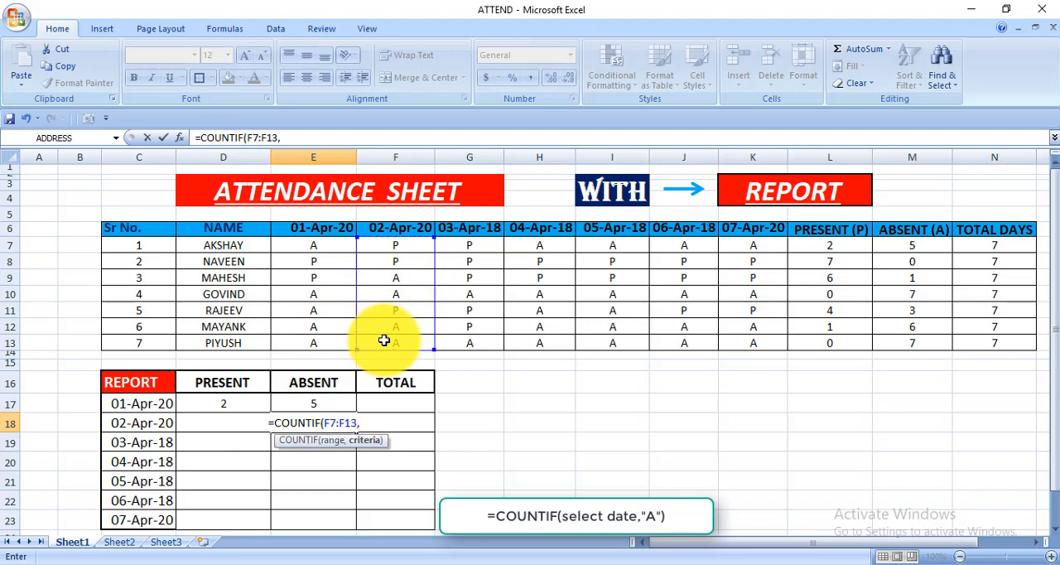
text("A"))
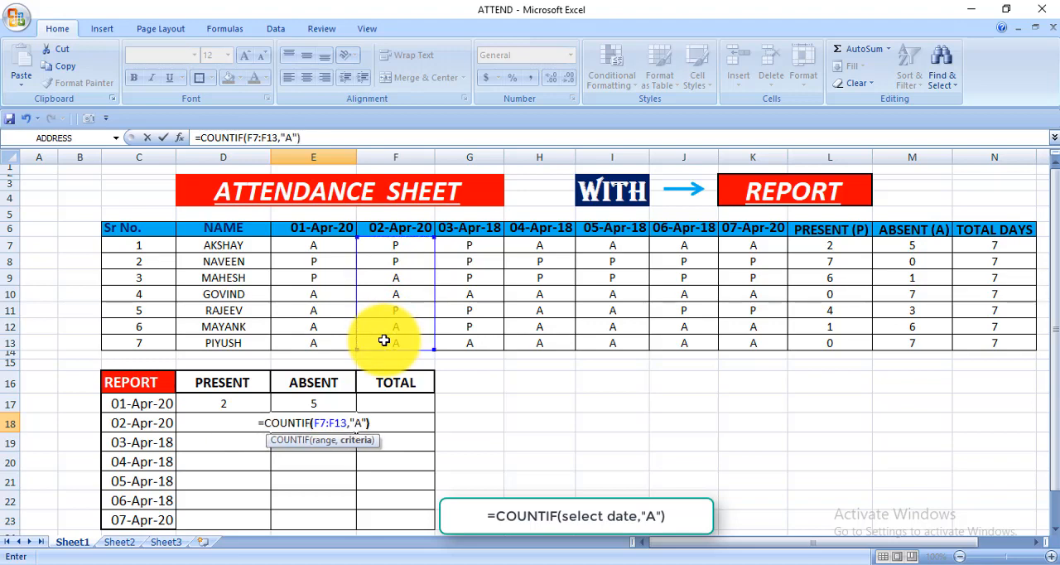
key(Return)
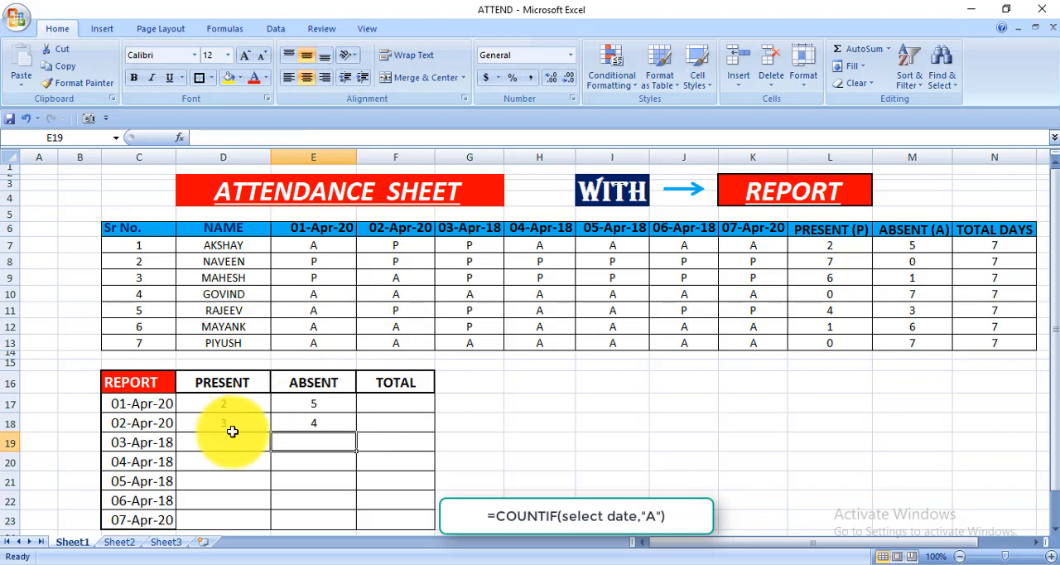
Step: Insert the AutoSum formula =SUM(D17:E17) in F17 to total the present and absent counts for 01-Apr-20
click(414, 431)
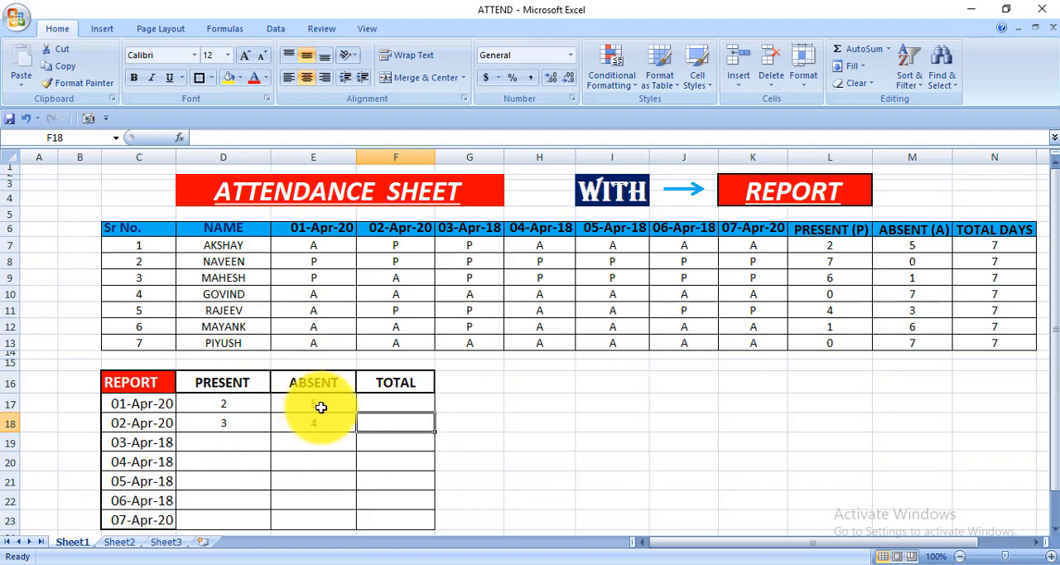
click(417, 407)
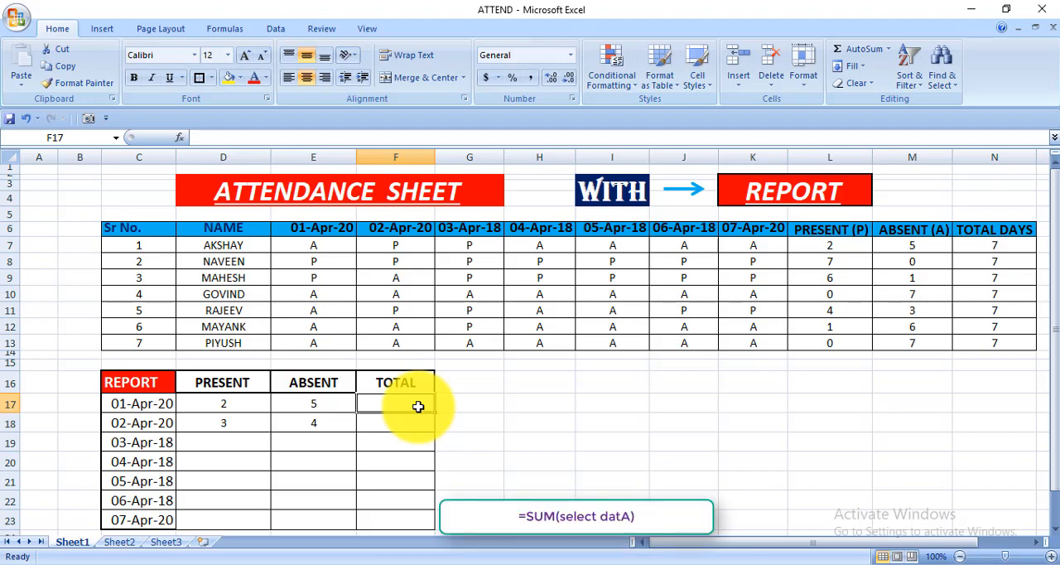
key(alt+equal)
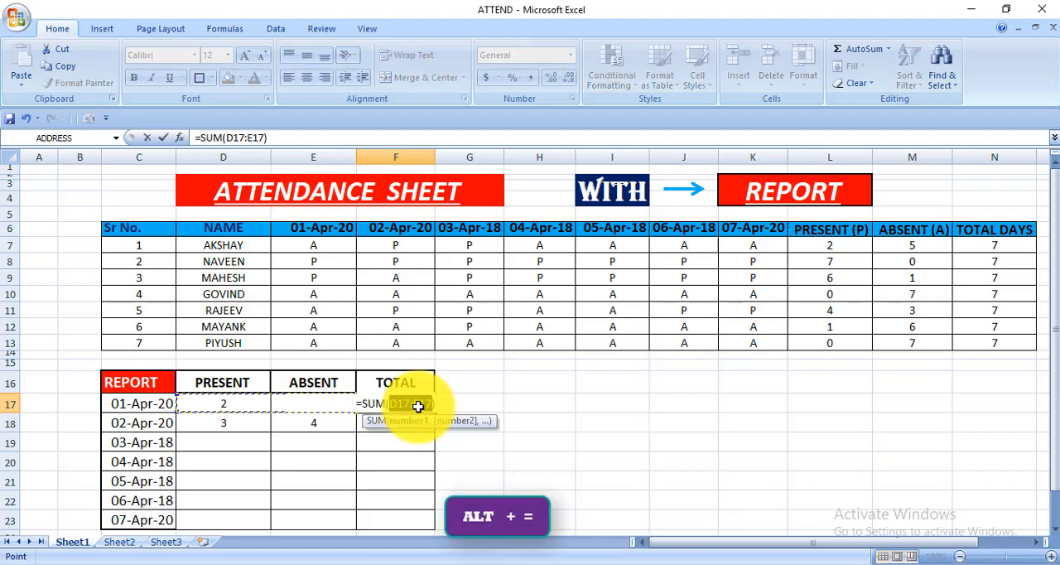
key(Return)
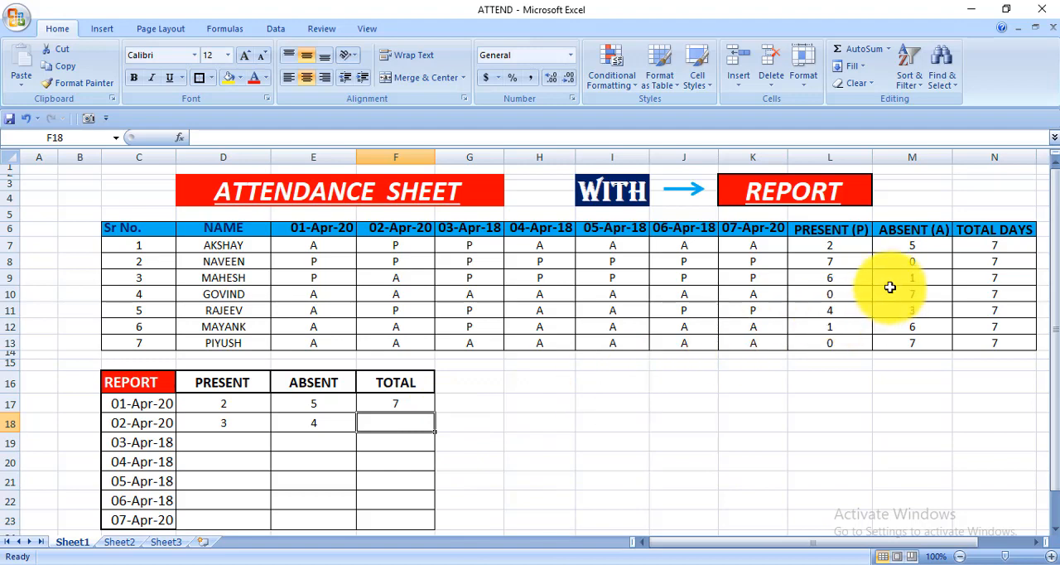
Step: Insert an AutoSum formula in F18 to total the present and absent counts for 02-Apr-20
click(857, 242)
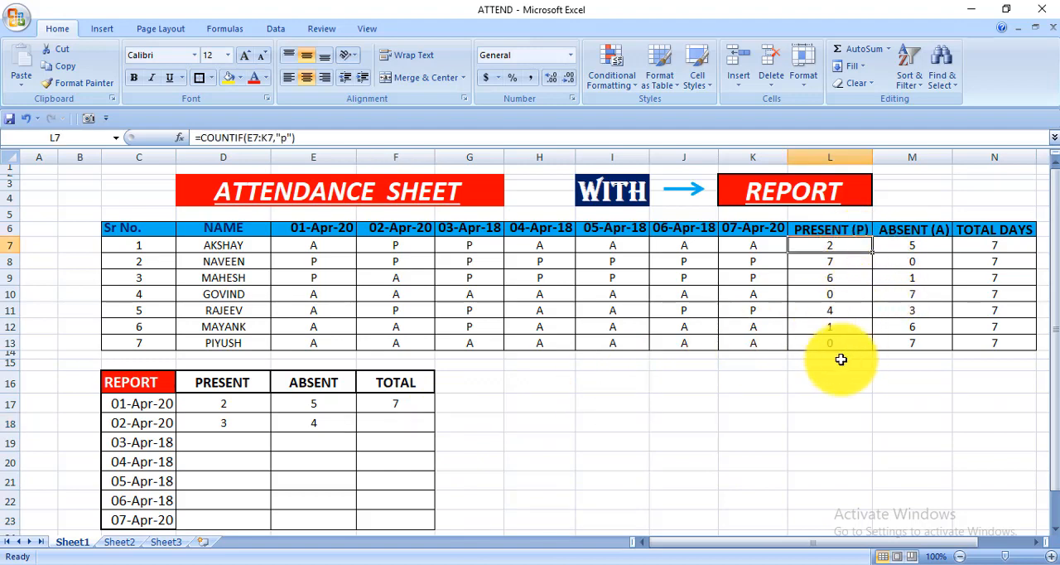
click(262, 422)
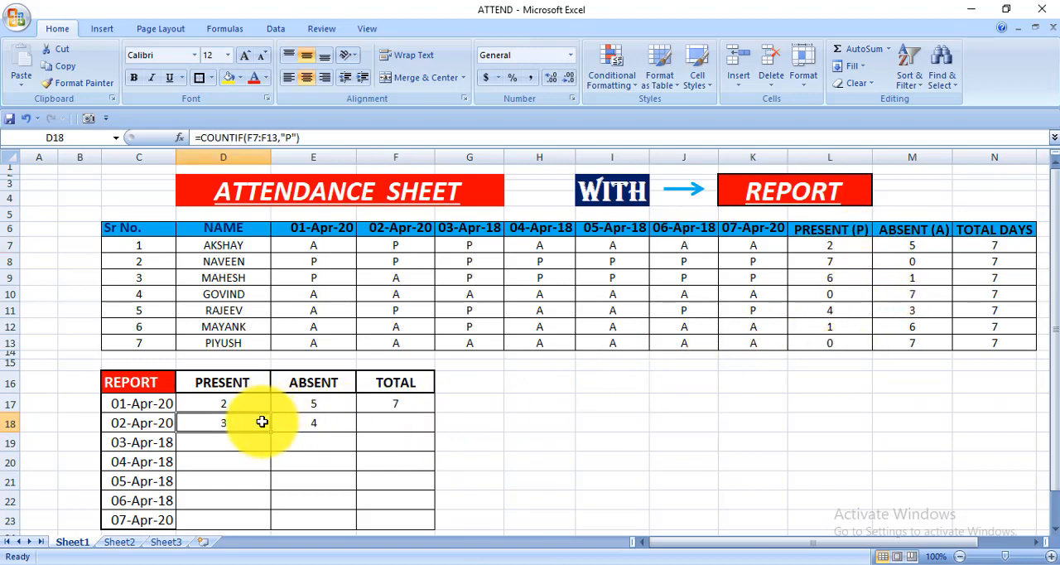
click(388, 427)
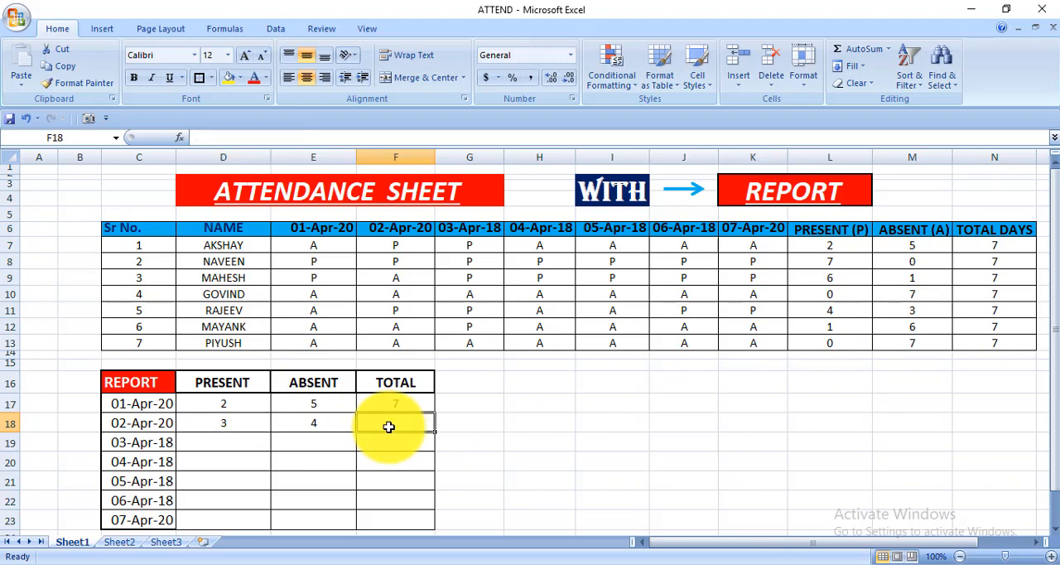
key(alt+equal)
key(Return)
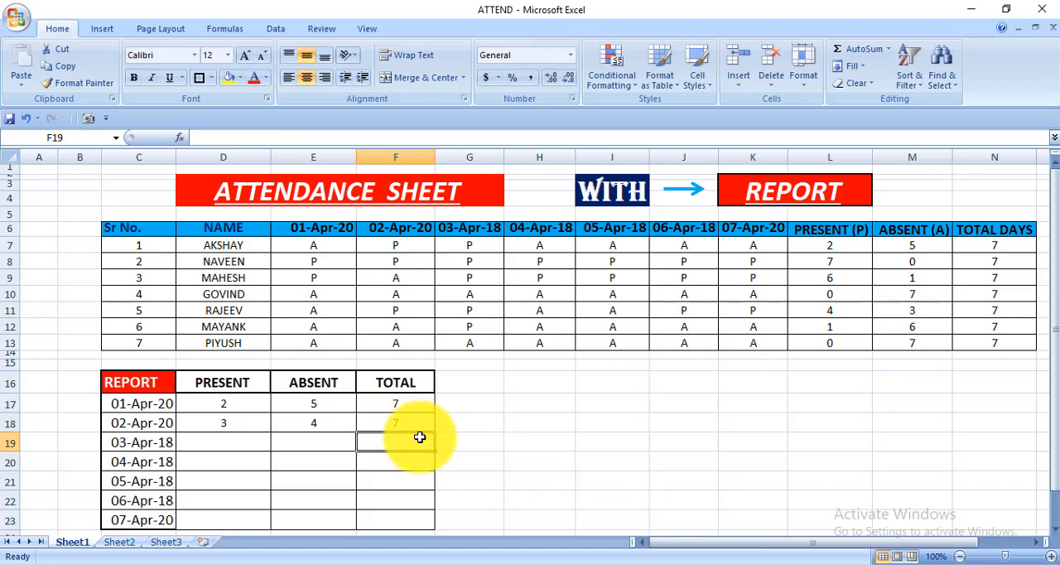
Step: Try to fill the D18 present-count formula down to D23, and check it against the 07-Apr-20 marks in K7:K13
click(238, 446)
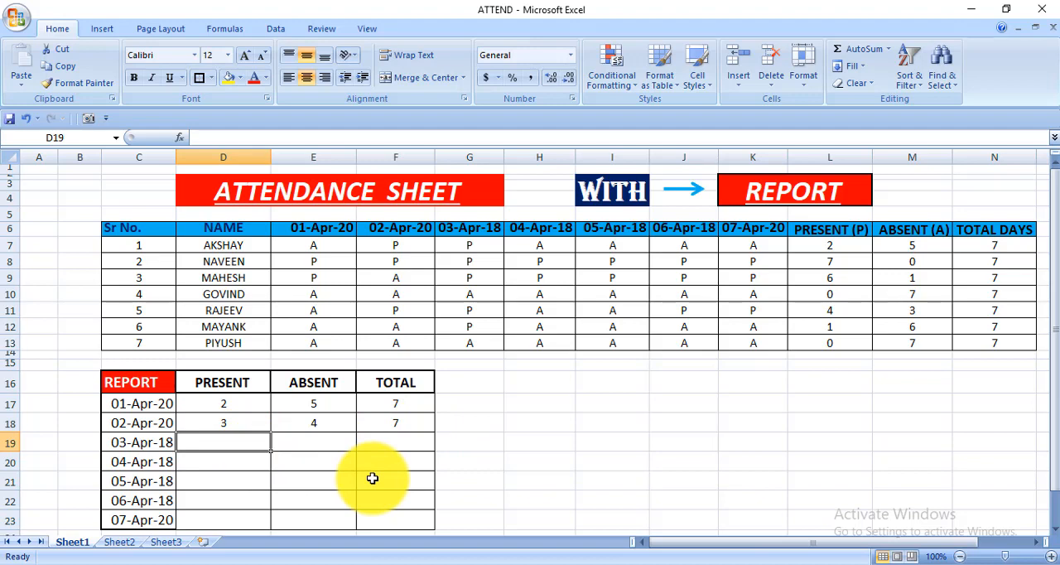
click(251, 423)
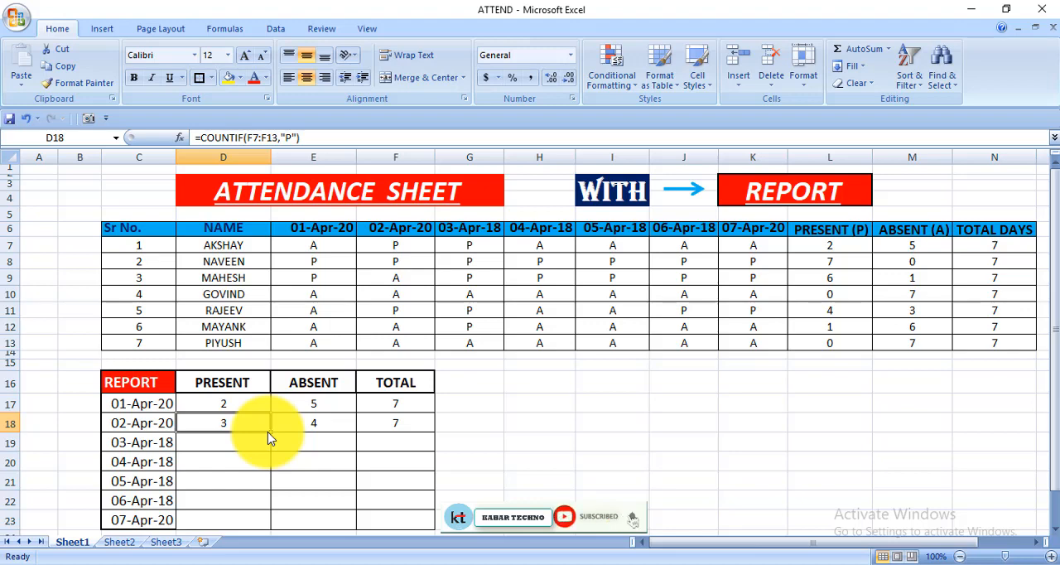
drag(275, 431, 259, 524)
click(353, 495)
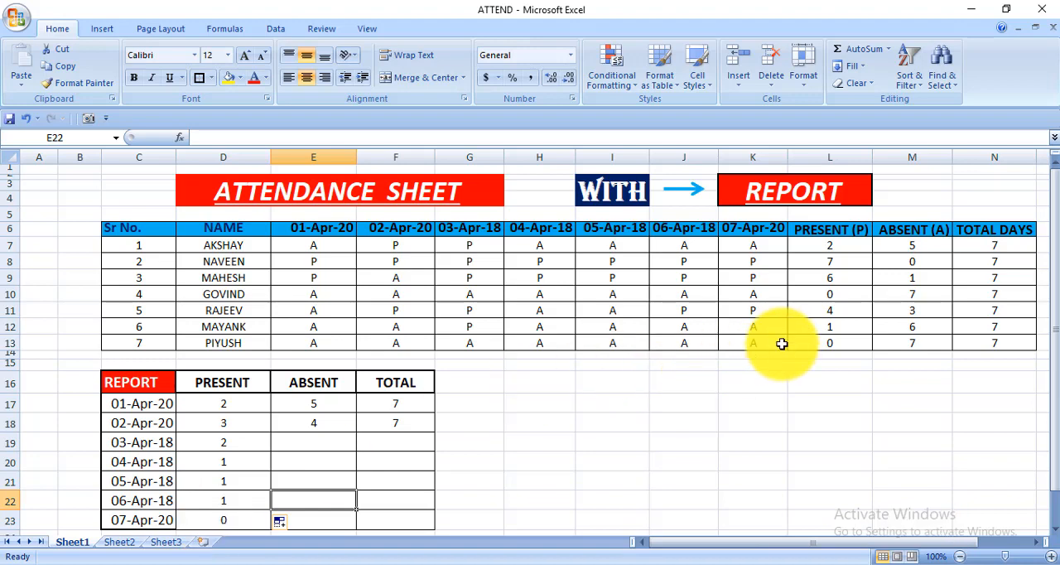
drag(750, 242, 748, 340)
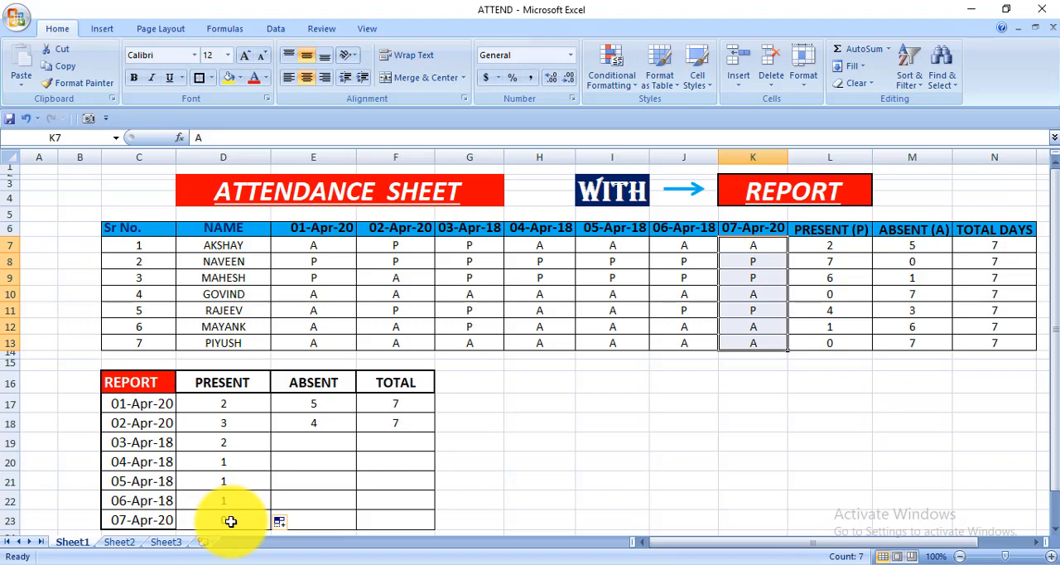
Step: Clear the copied present-count formulas from D19:D23
drag(220, 447, 223, 528)
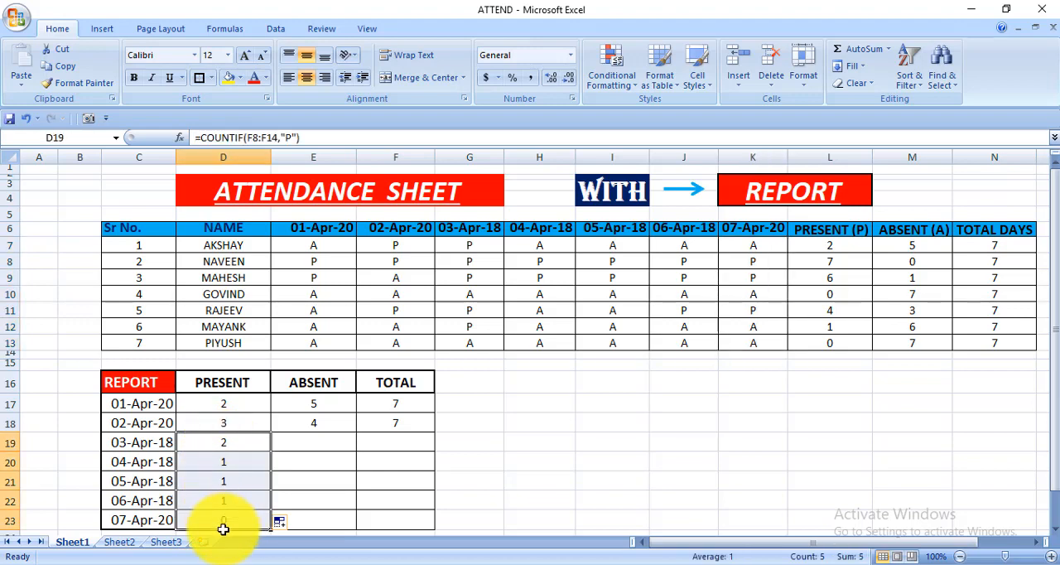
key(Delete)
click(284, 488)
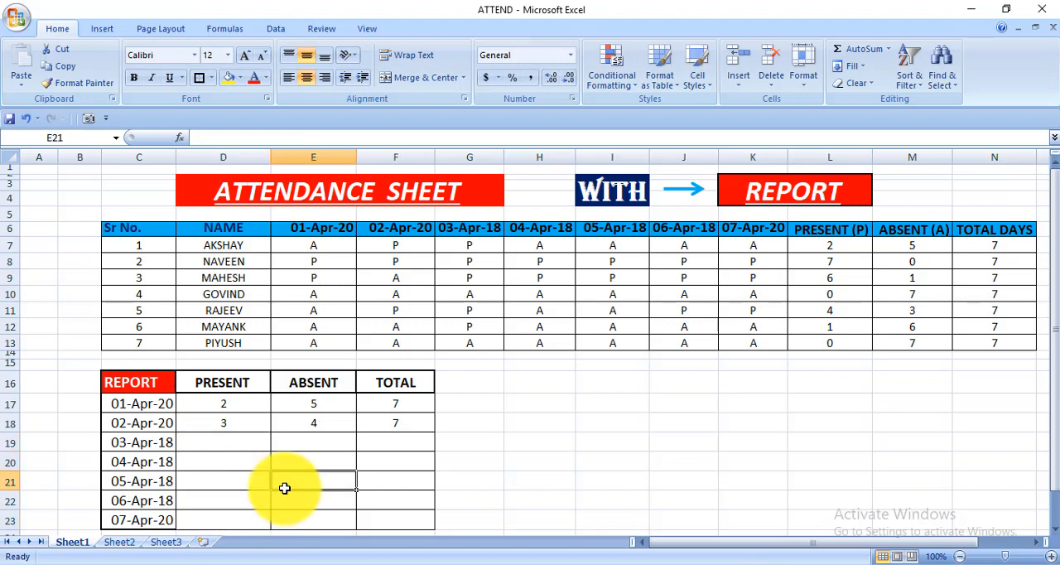
click(249, 445)
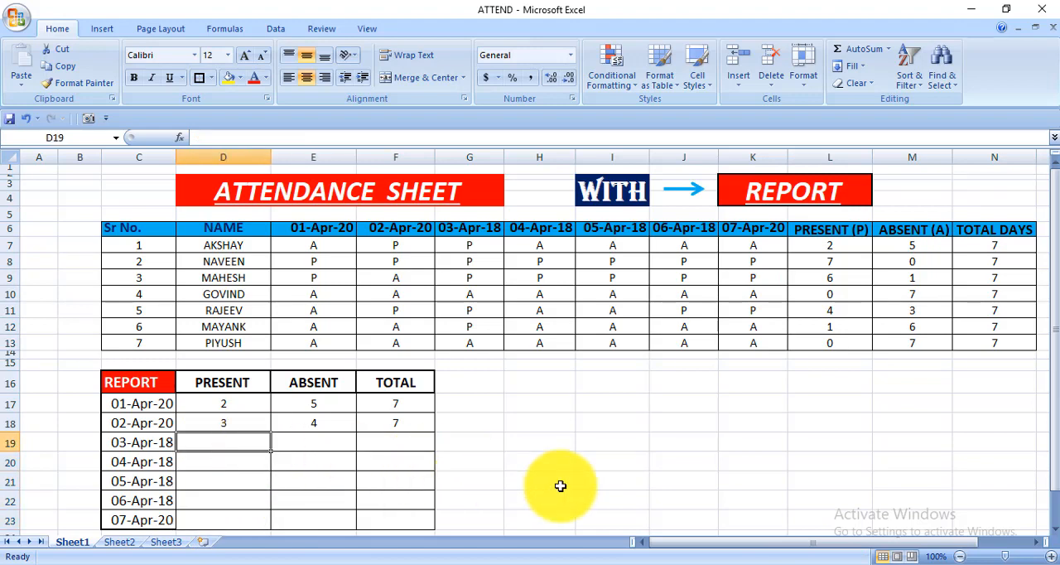
click(560, 485)
click(397, 385)
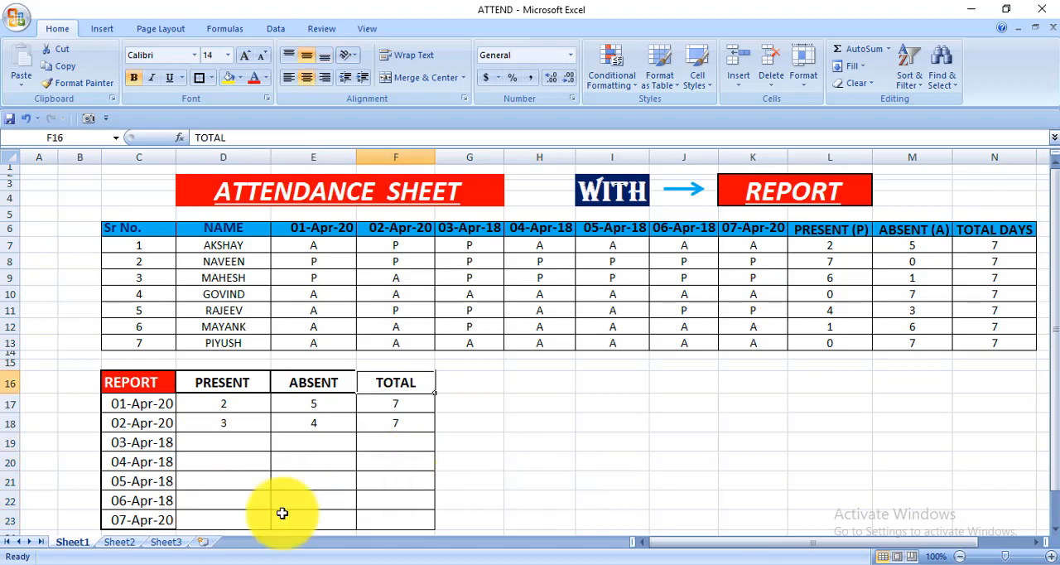